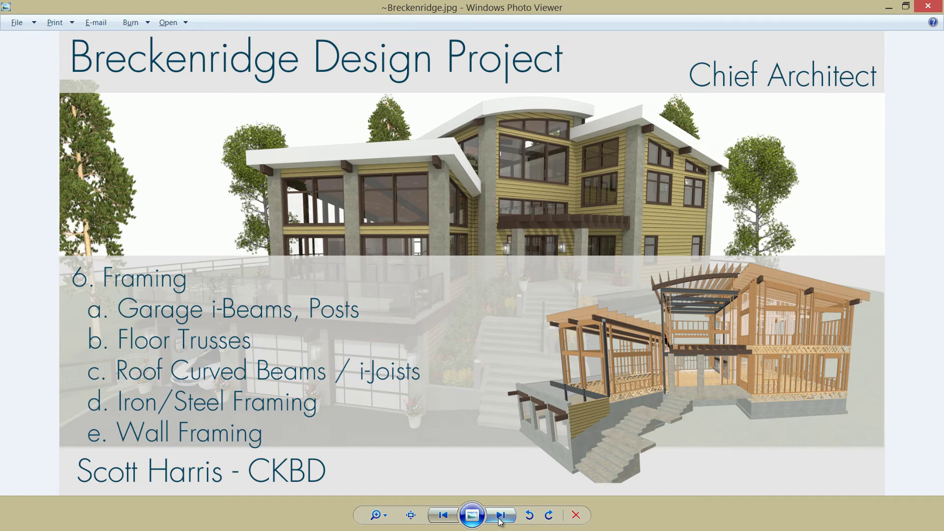
# - Review the Breckenridge reference images of the foundation, floor framing, structural framing, roof framing and dollhouse view
pyautogui.click(500, 516)
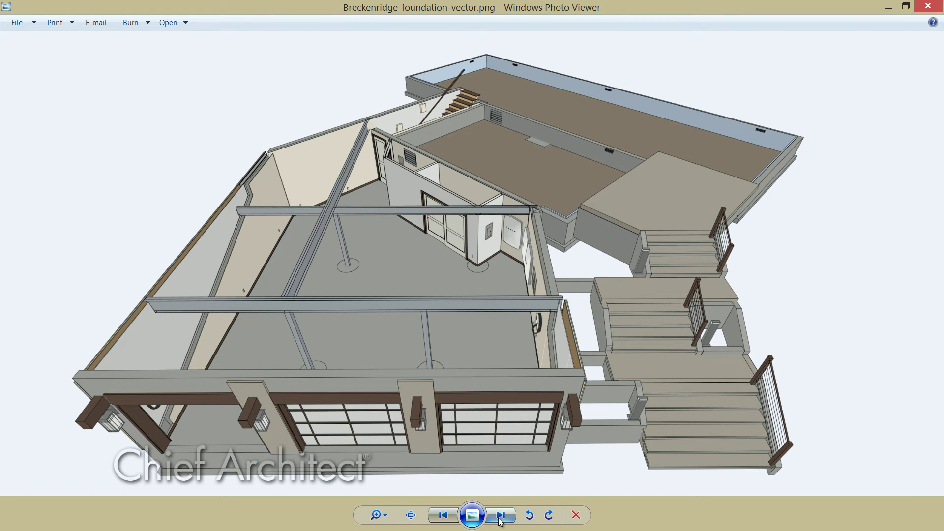
pyautogui.click(500, 517)
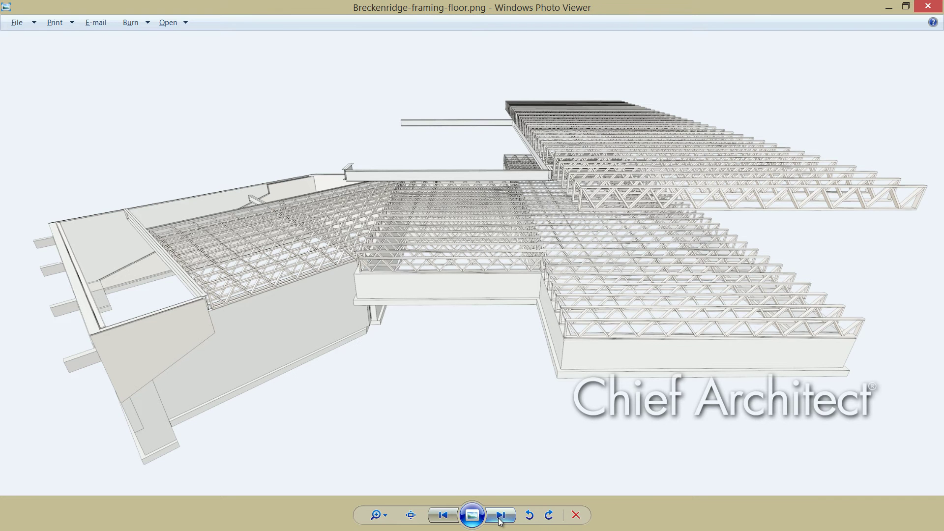
pyautogui.click(501, 517)
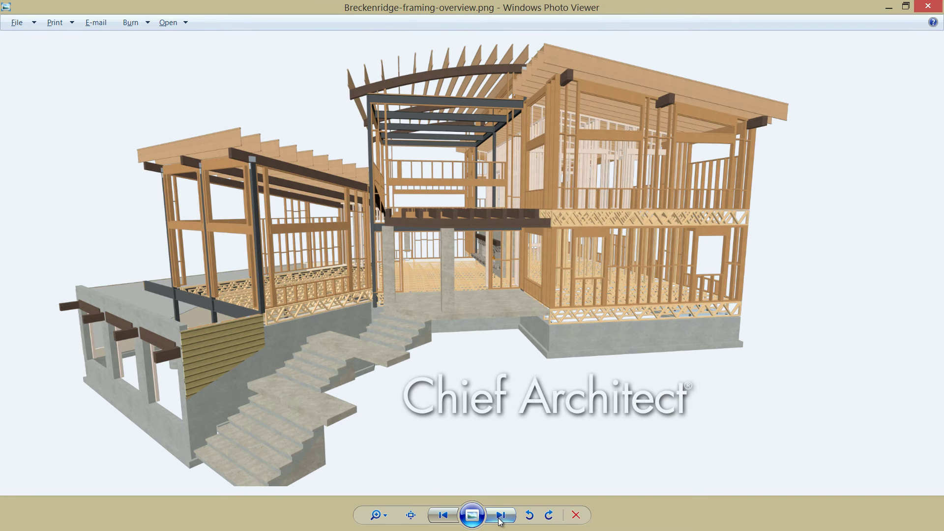
pyautogui.click(501, 516)
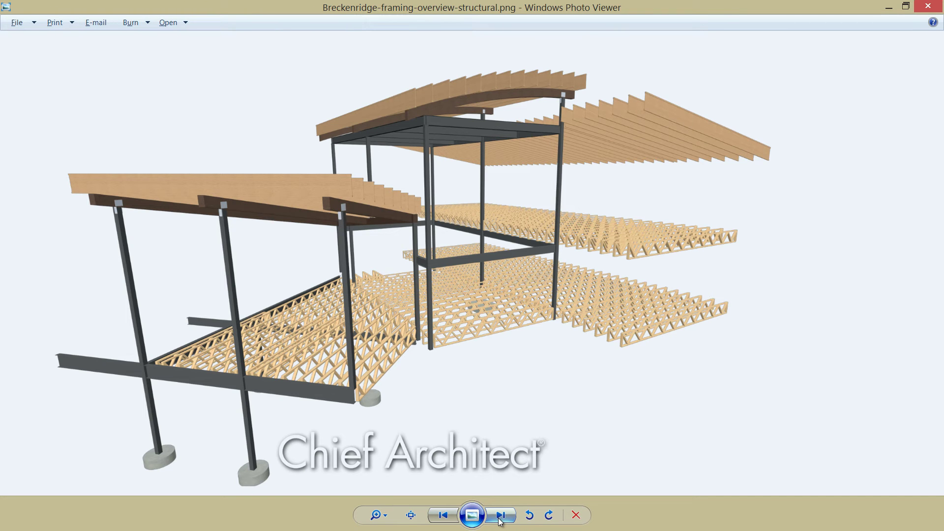
pyautogui.click(500, 516)
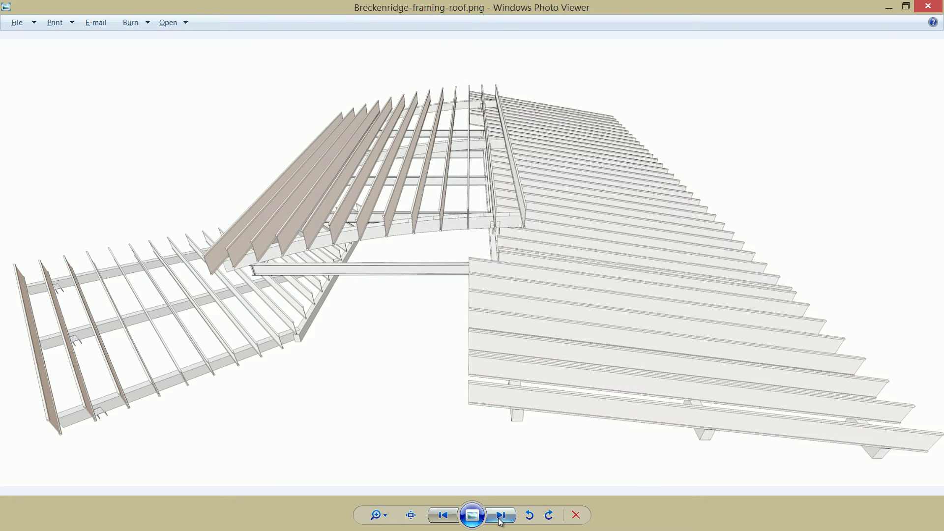
pyautogui.click(500, 516)
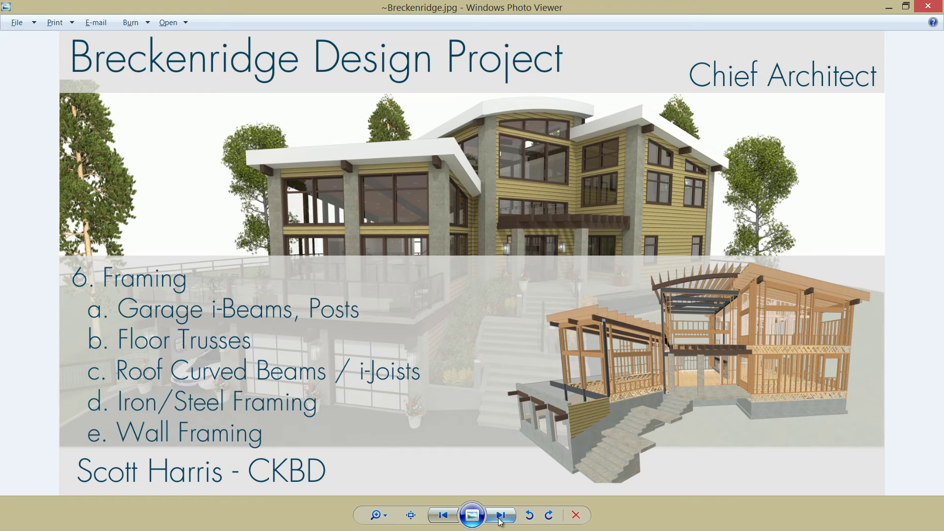
pyautogui.click(501, 517)
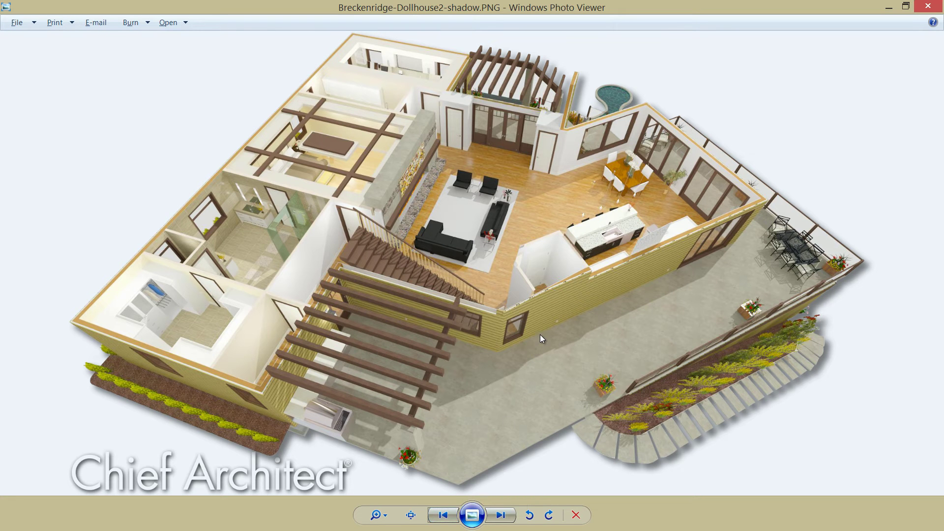
pyautogui.click(501, 516)
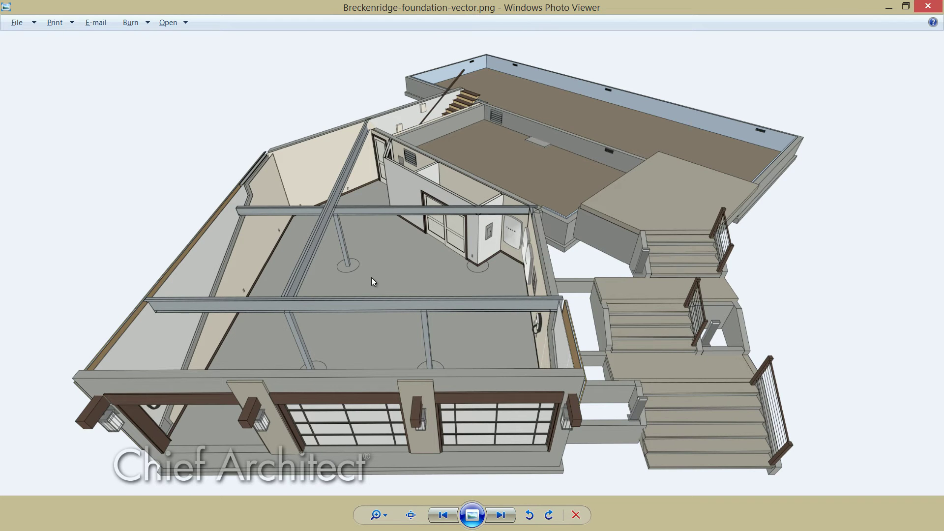
pyautogui.click(443, 515)
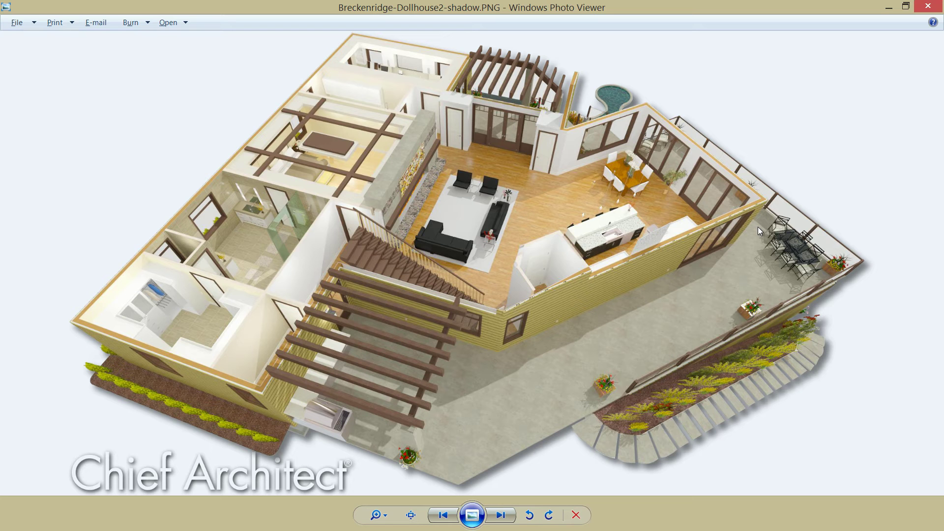
# - Switch to Chief Architect and compare the foundation floor plan with the reference floor display, then hide the reference floor
pyautogui.click(888, 7)
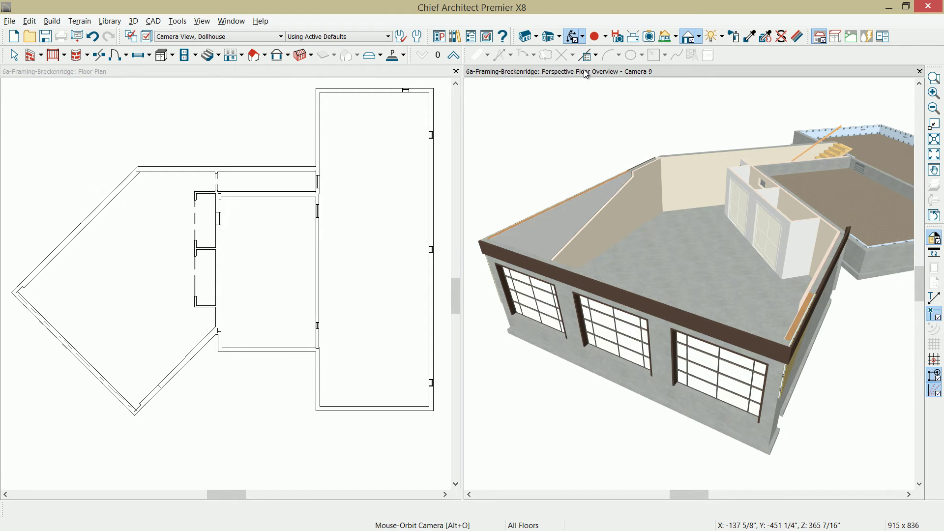
pyautogui.click(454, 55)
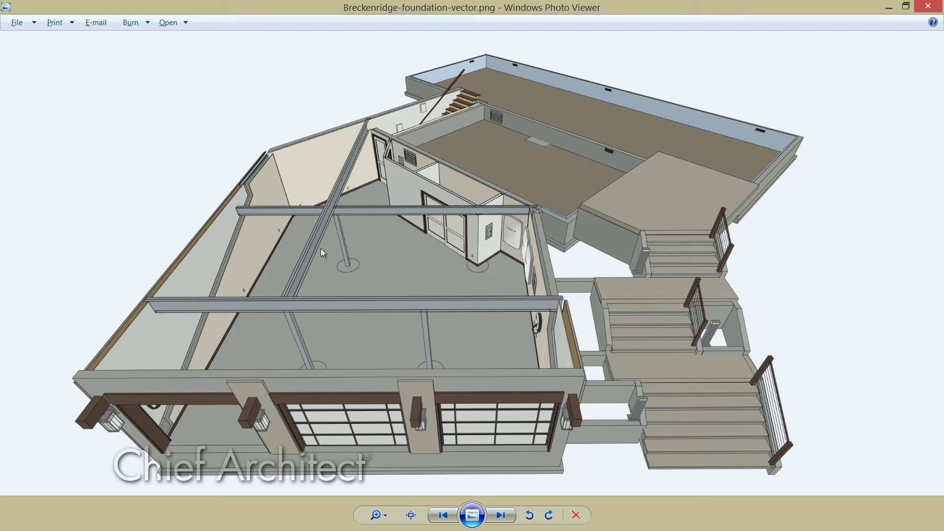
pyautogui.hotkey('alt', 'Tab')
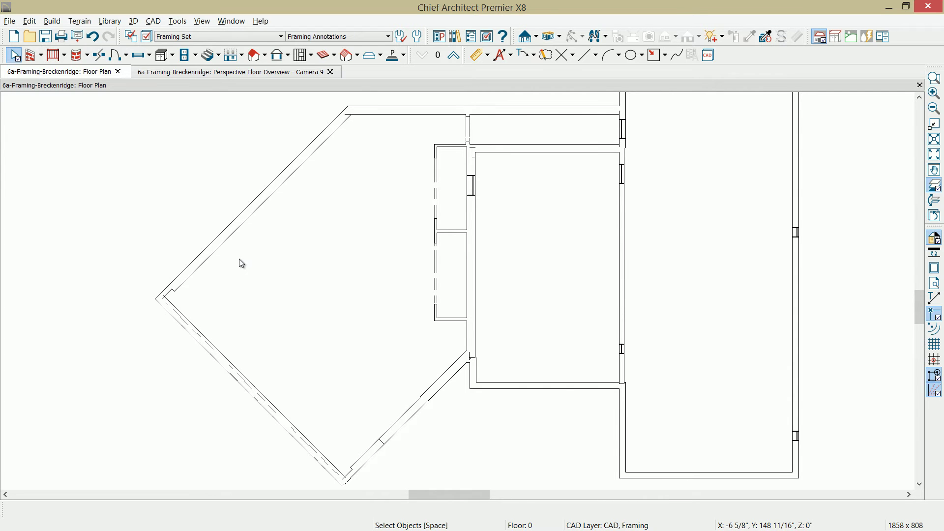
pyautogui.press('F9')
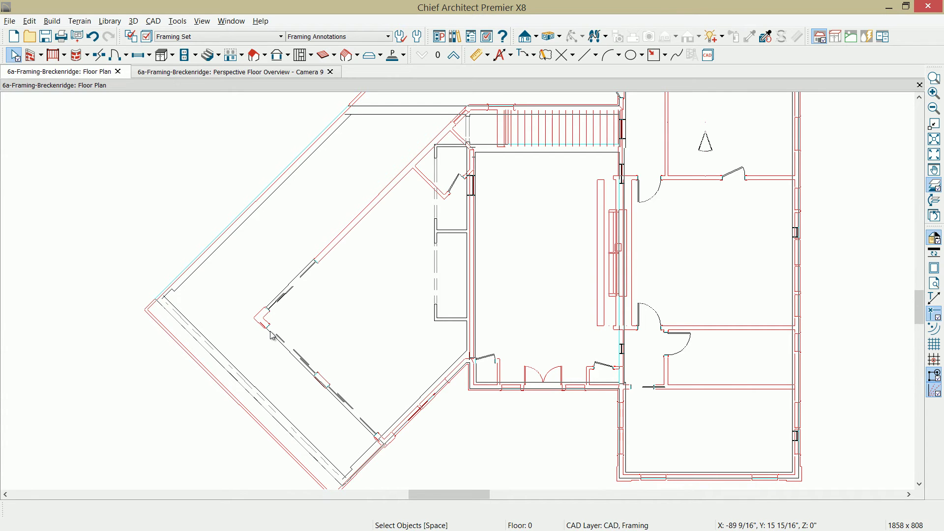
pyautogui.press('F9')
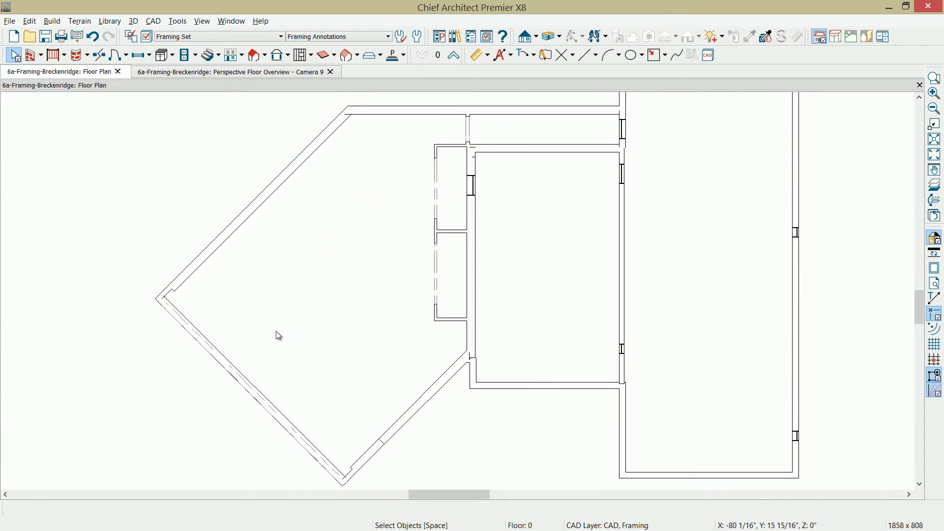
# - Turn on the display of the "CAD, Guidelines" layer in the Framing Set layer set
pyautogui.click(147, 37)
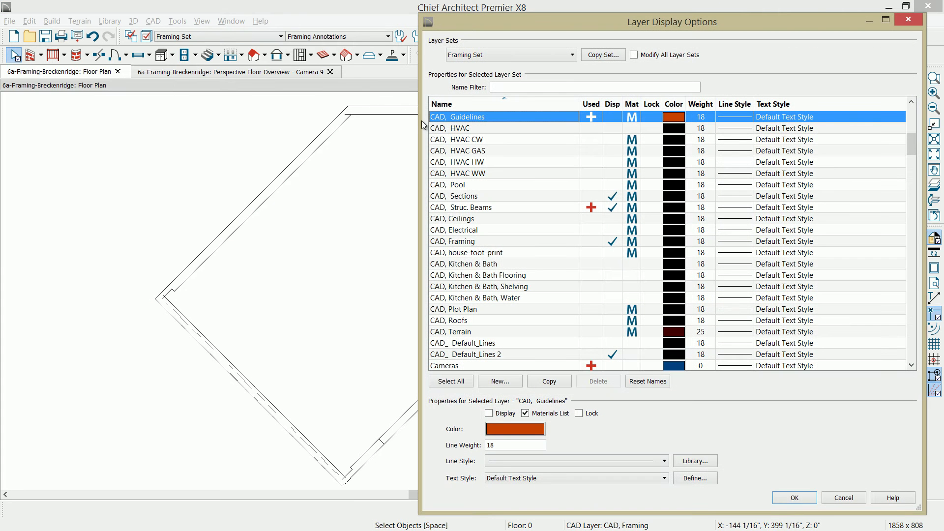
pyautogui.click(612, 116)
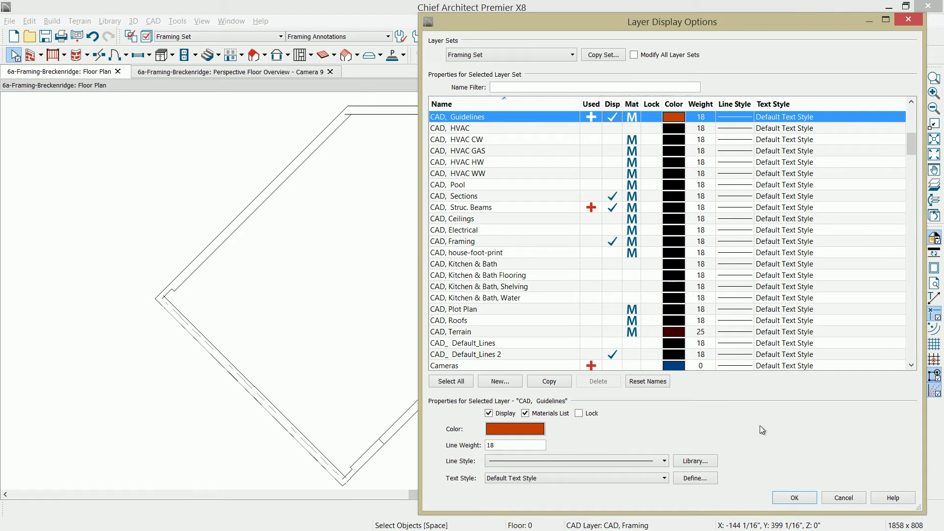
pyautogui.click(795, 497)
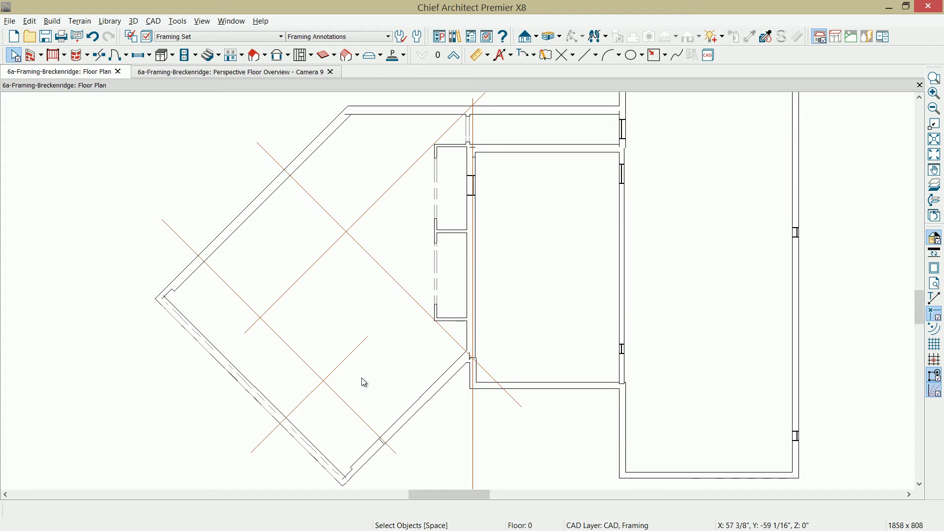
# - Draw a floor/ceiling beam about 35'-7 3/4" long at 315° along the garage's upper diagonal guideline, ending at the foundation wall corner
pyautogui.click(52, 21)
pyautogui.moveTo(83, 142)
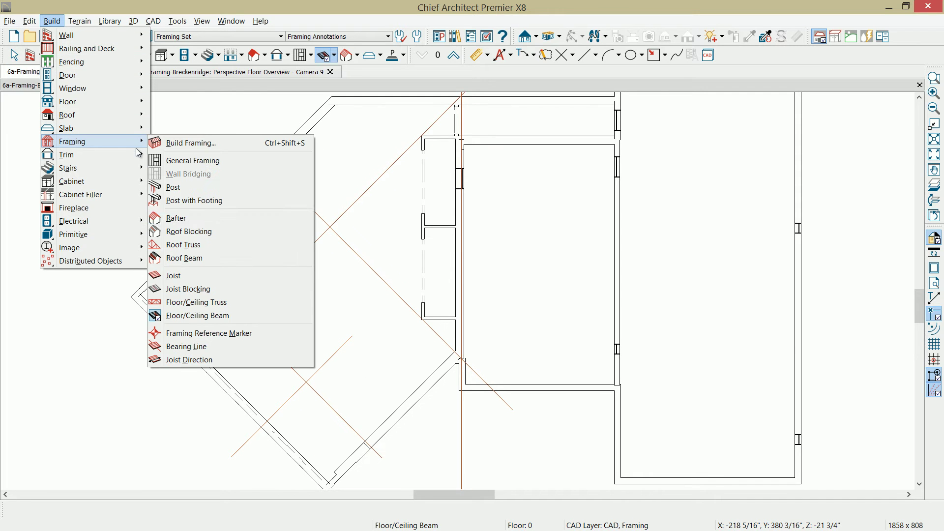
pyautogui.click(226, 321)
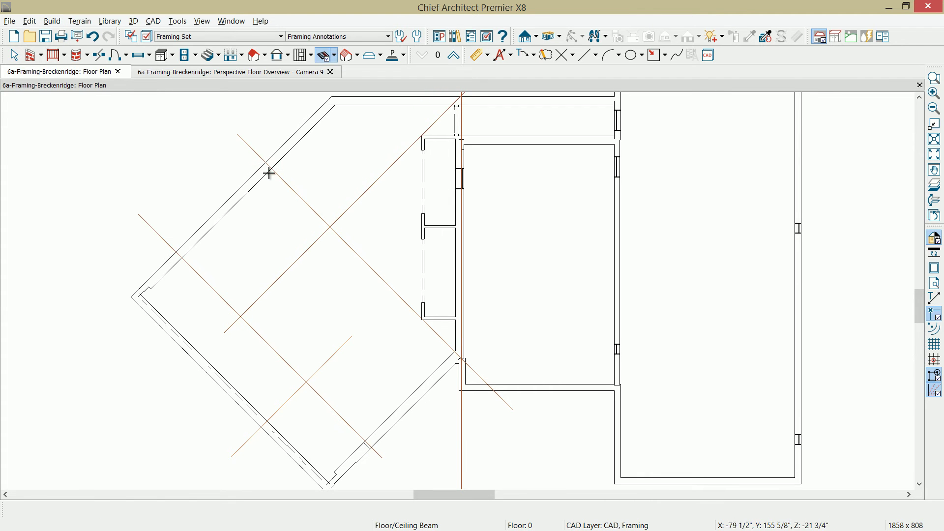
pyautogui.moveTo(265, 163); pyautogui.dragTo(460, 359)
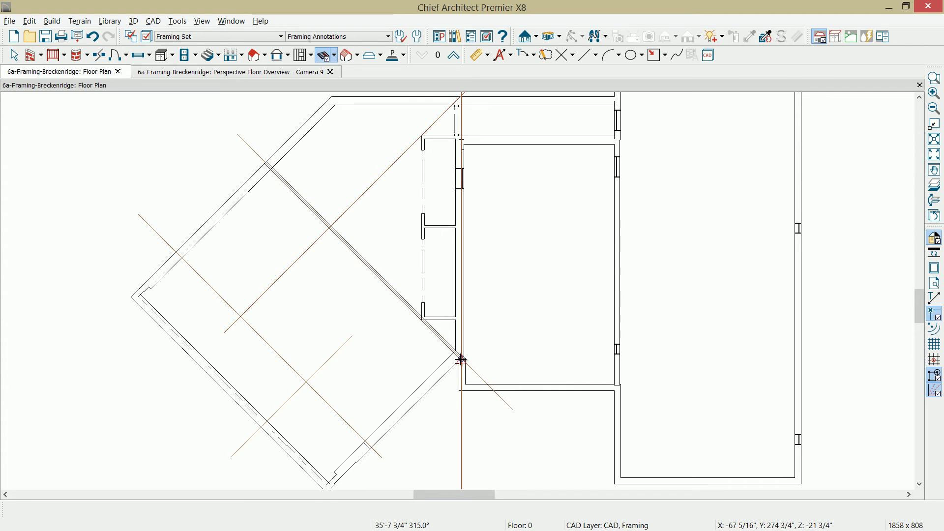
# - Set the new Steel-I floor beam's width to 5 1/2" and check the beam in the perspective floor overview
pyautogui.click(367, 264)
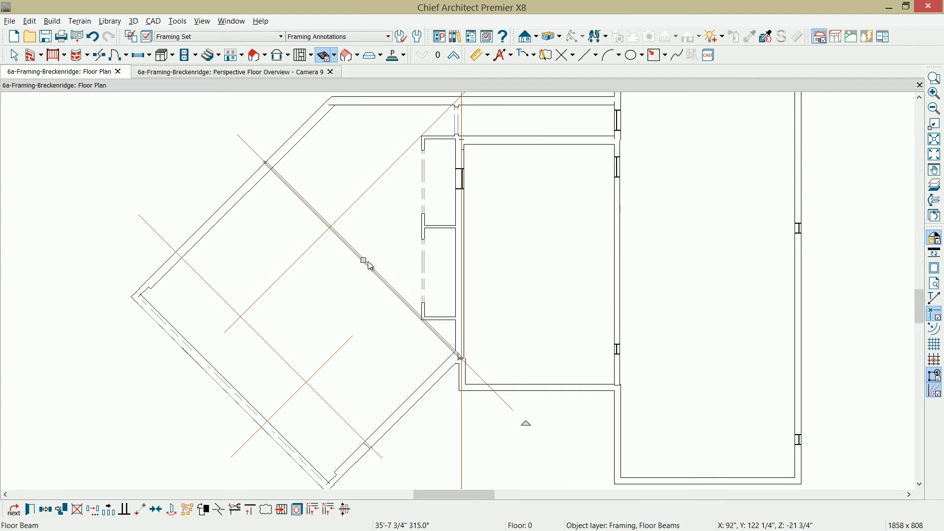
pyautogui.doubleClick(370, 266)
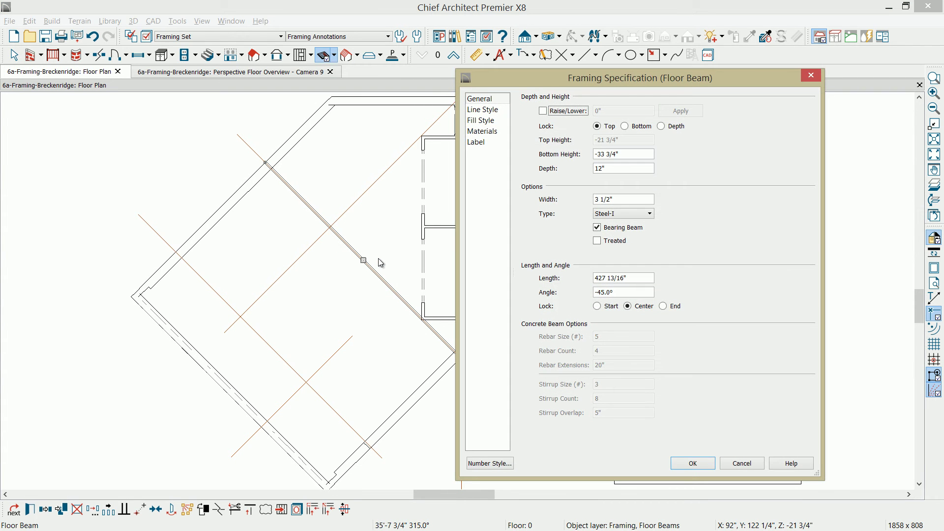
pyautogui.click(618, 170)
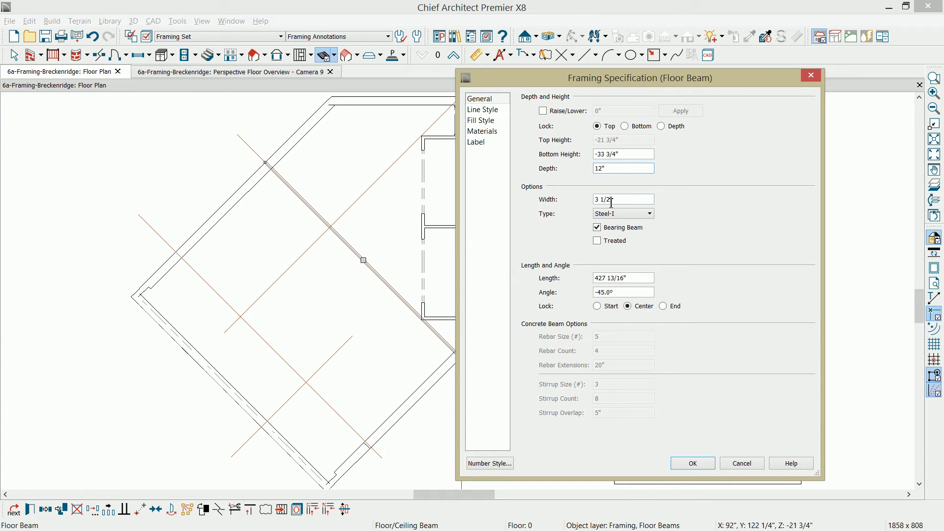
pyautogui.moveTo(598, 199); pyautogui.dragTo(593, 202)
pyautogui.write('5')
pyautogui.click(610, 215)
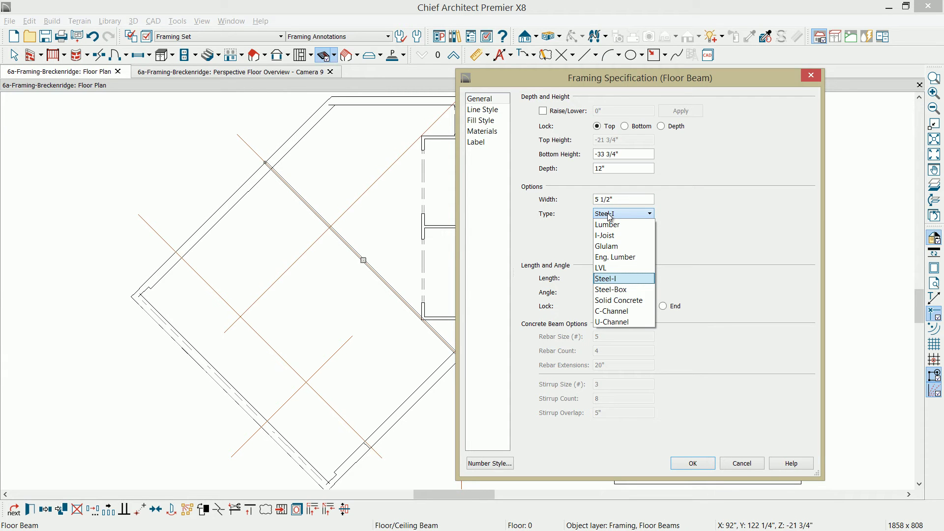
pyautogui.click(709, 228)
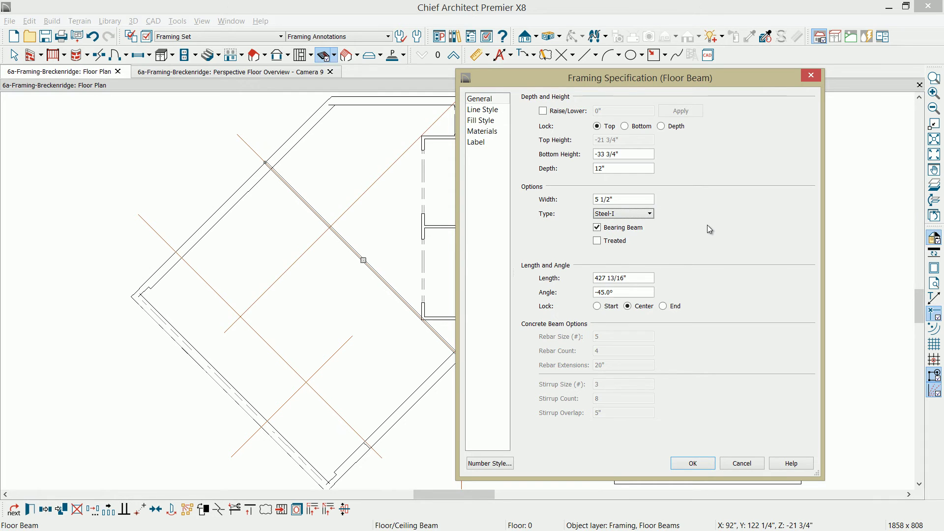
pyautogui.click(691, 463)
pyautogui.click(284, 75)
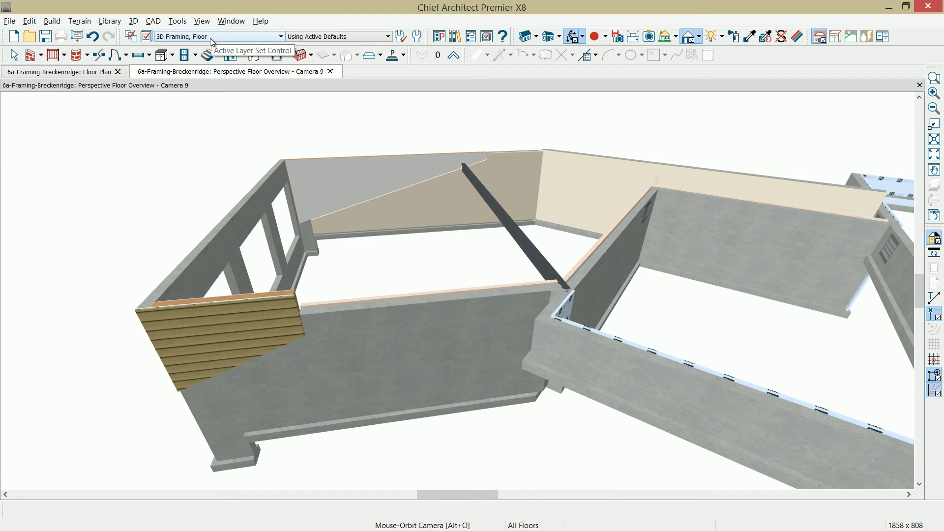
# - Copy the floor beam in the floor plan onto the parallel guideline nearer the garage door wall
pyautogui.hotkey('ctrl', 'Tab')
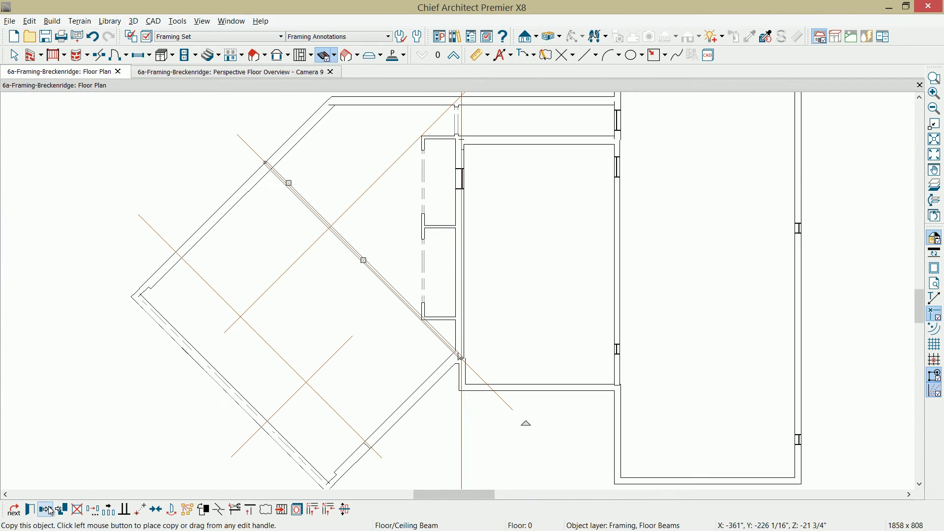
pyautogui.click(47, 509)
pyautogui.moveTo(363, 261); pyautogui.dragTo(306, 320)
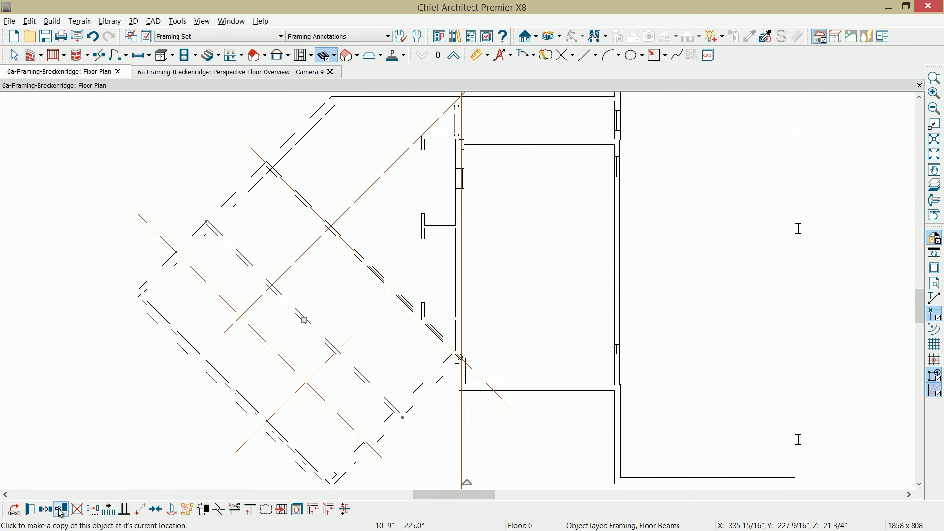
pyautogui.moveTo(304, 320); pyautogui.dragTo(155, 232)
# - Set the copied beam's depth to 17" with its top height locked
pyautogui.doubleClick(156, 232)
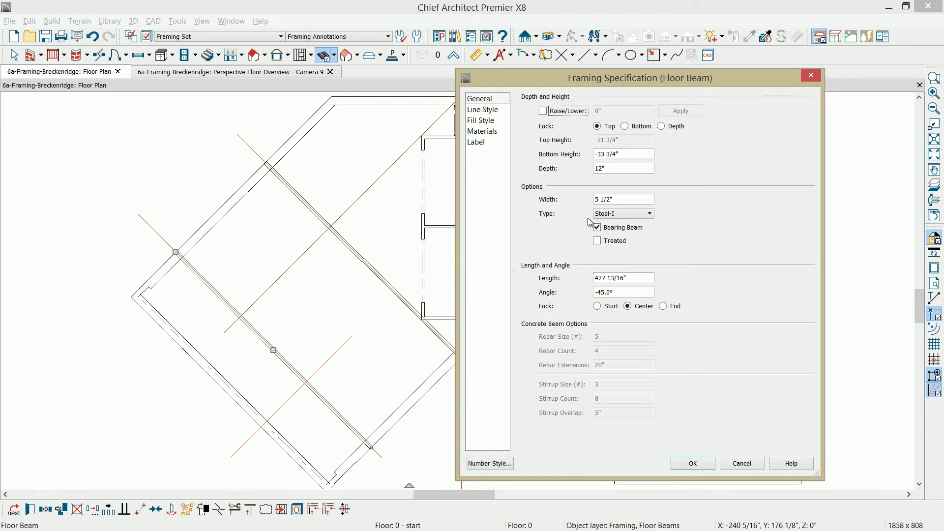
pyautogui.click(598, 126)
pyautogui.moveTo(600, 168); pyautogui.dragTo(632, 171)
pyautogui.press('Tab')
pyautogui.click(632, 171)
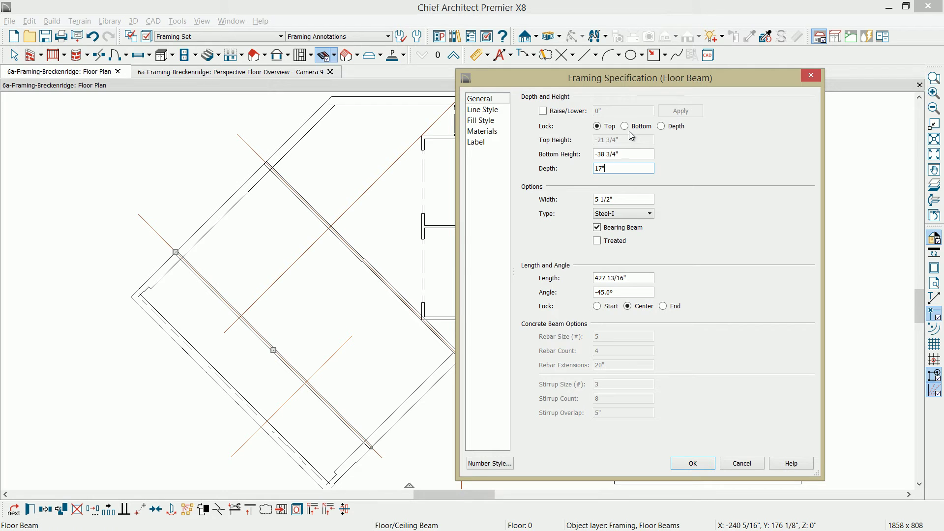
# - Lock the copied beam's depth and raise the beam to a top height of -4 3/4"
pyautogui.click(662, 126)
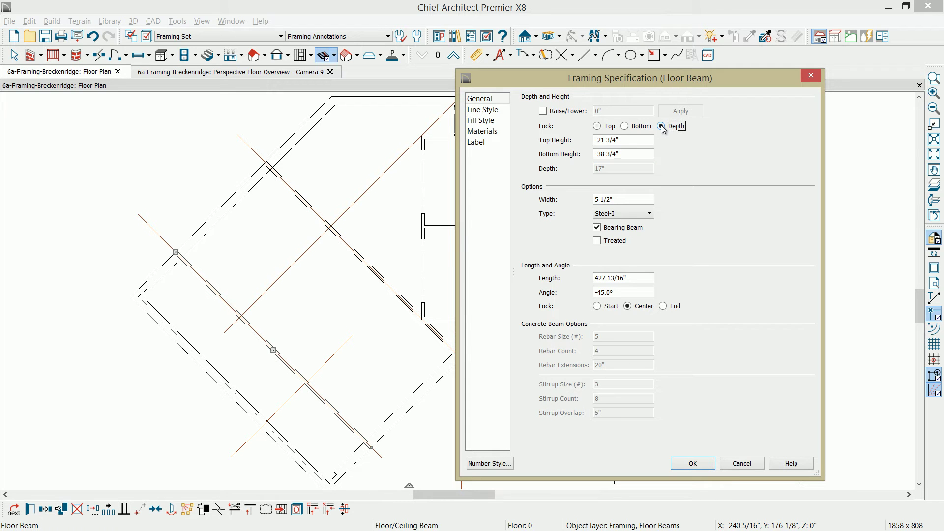
pyautogui.click(561, 113)
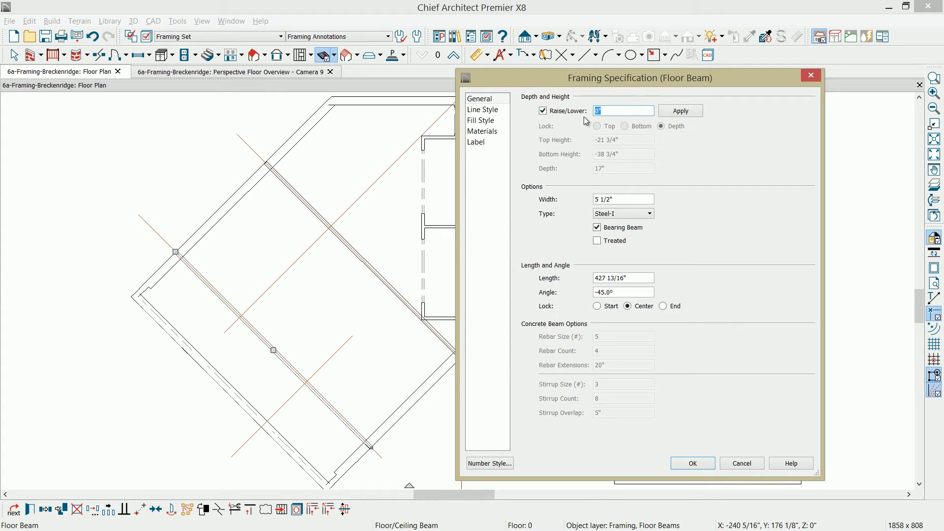
pyautogui.click(682, 111)
pyautogui.click(696, 463)
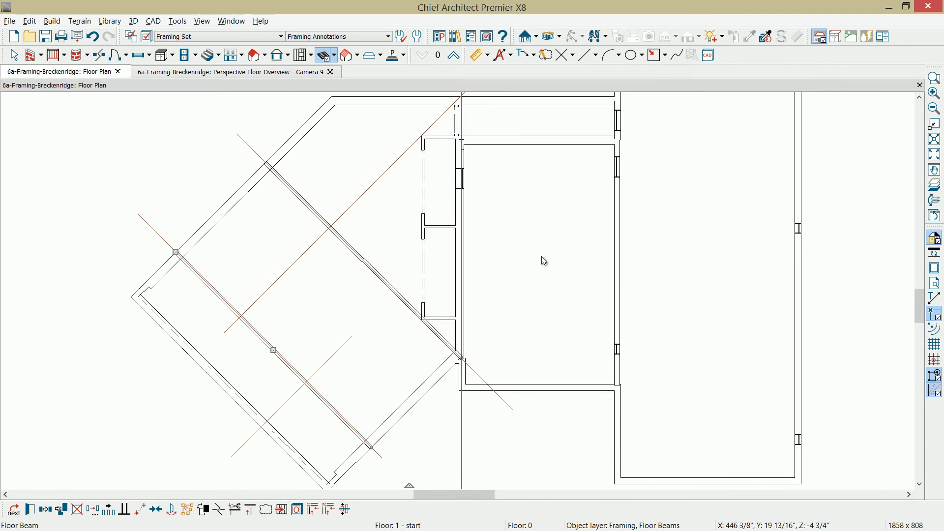
# - Inspect both beams in the perspective floor overview and reselect the raised beam in the floor plan
pyautogui.click(277, 73)
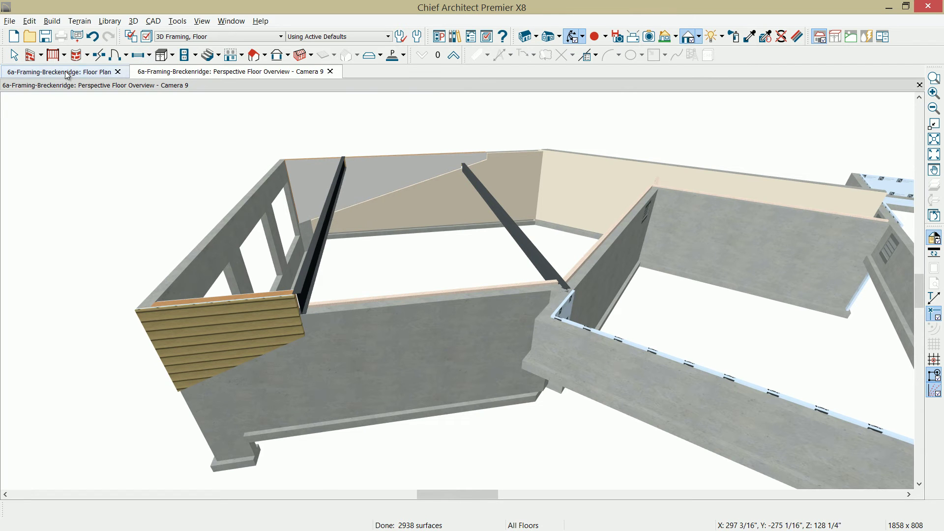
pyautogui.click(74, 71)
pyautogui.click(201, 275)
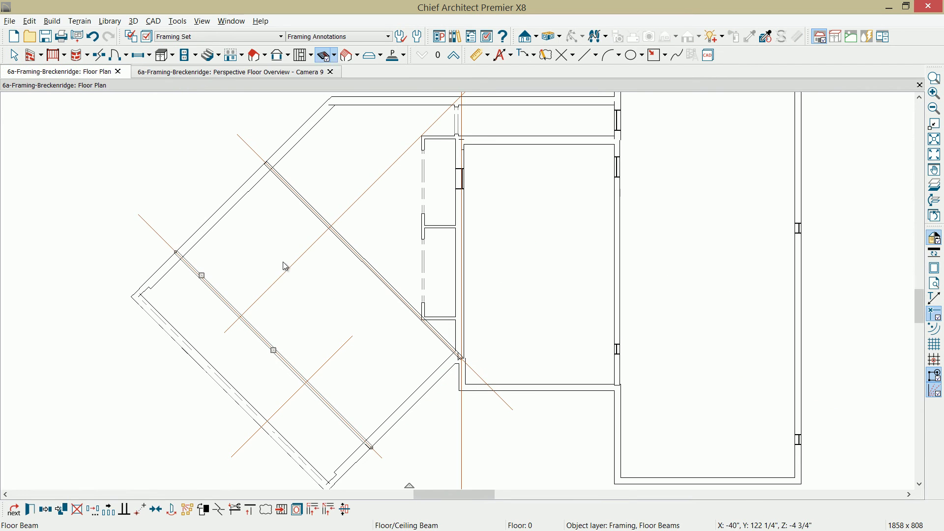
# - Add a third beam along the perpendicular guideline and trim its end to the beam nearer the garage door wall
pyautogui.click(156, 510)
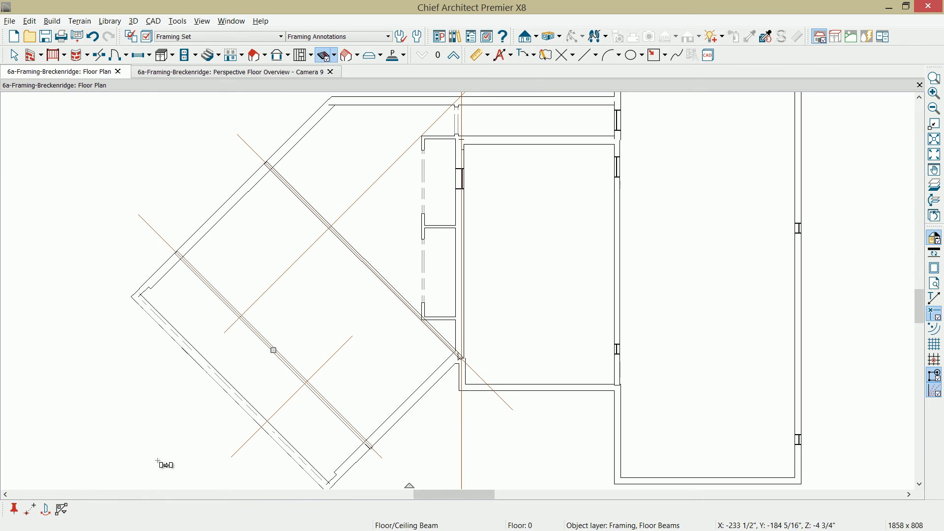
pyautogui.click(296, 261)
pyautogui.moveTo(458, 422); pyautogui.dragTo(461, 97)
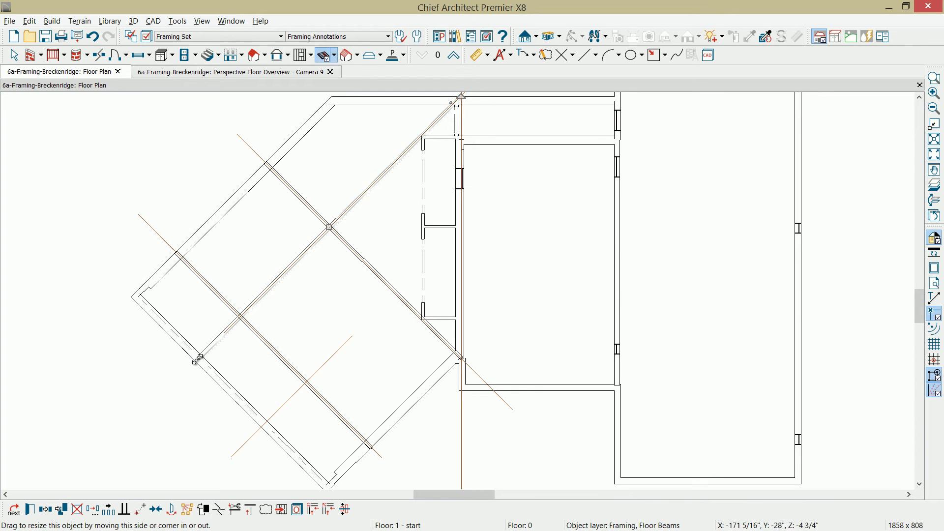
pyautogui.moveTo(199, 356); pyautogui.dragTo(243, 316)
pyautogui.scroll(4, 251, 330)
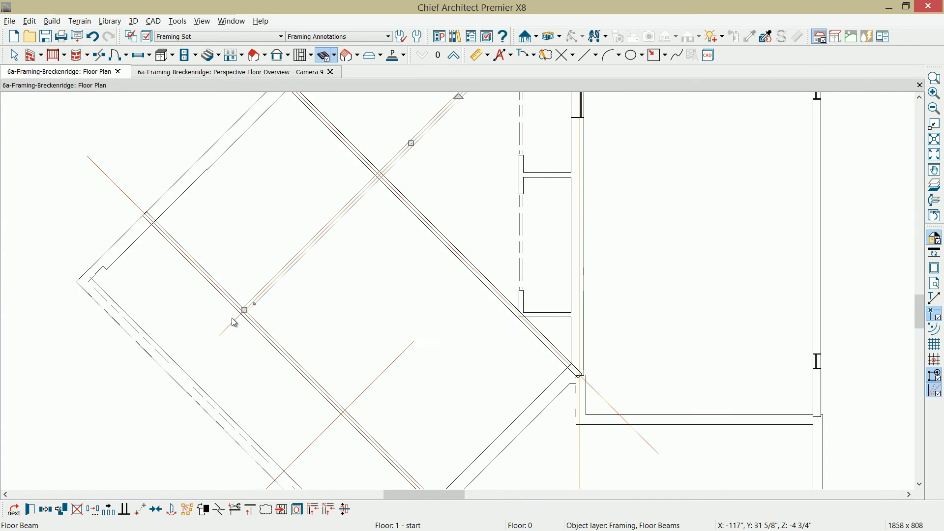
pyautogui.press('space')
pyautogui.scroll(-4, 250, 322)
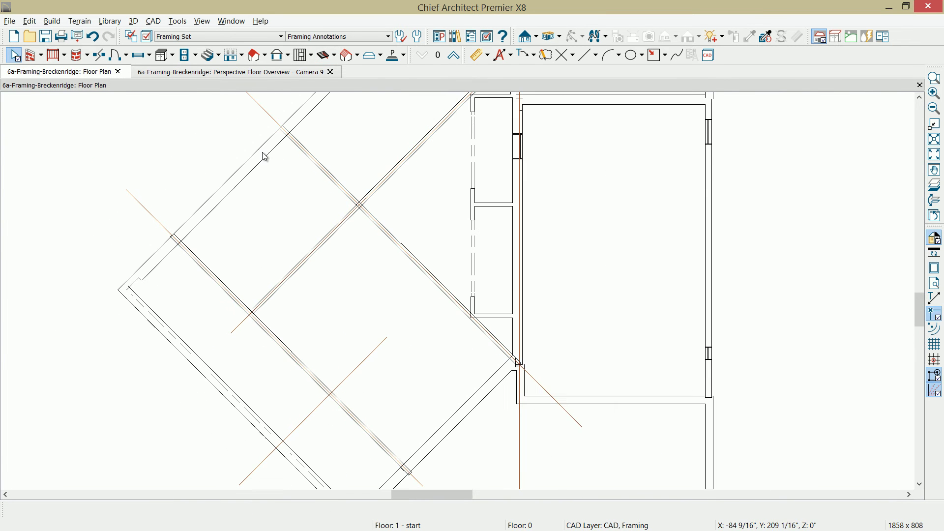
pyautogui.click(233, 73)
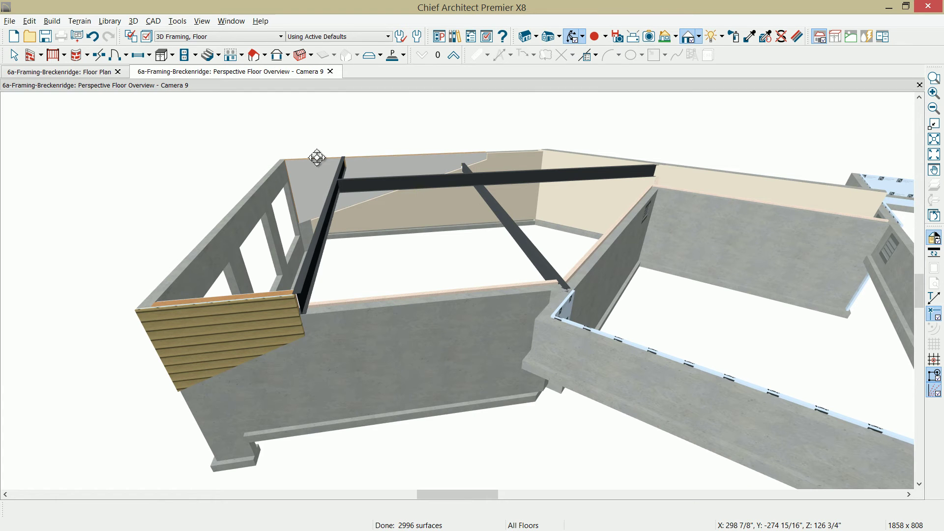
# - Place a post with footing in the floor plan where the perpendicular guideline crosses the beam nearer the garage door wall
pyautogui.click(73, 72)
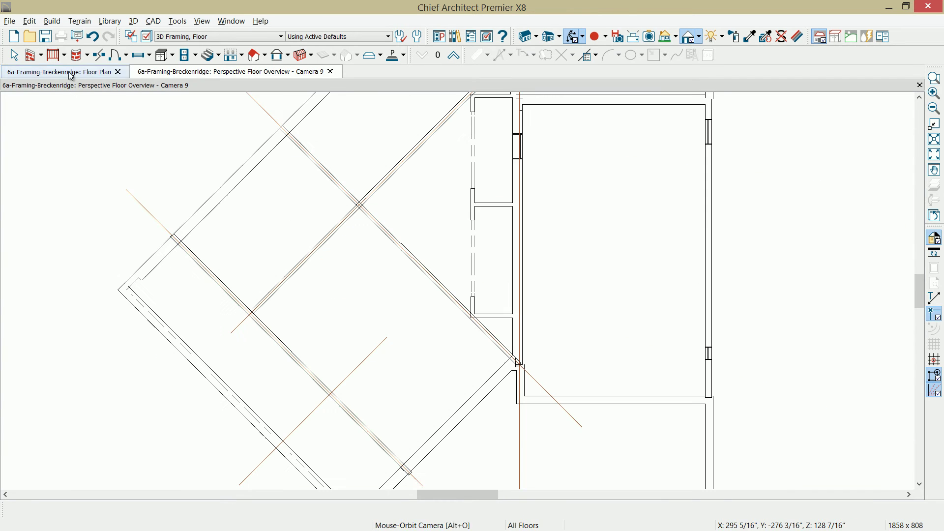
pyautogui.click(52, 21)
pyautogui.moveTo(96, 141)
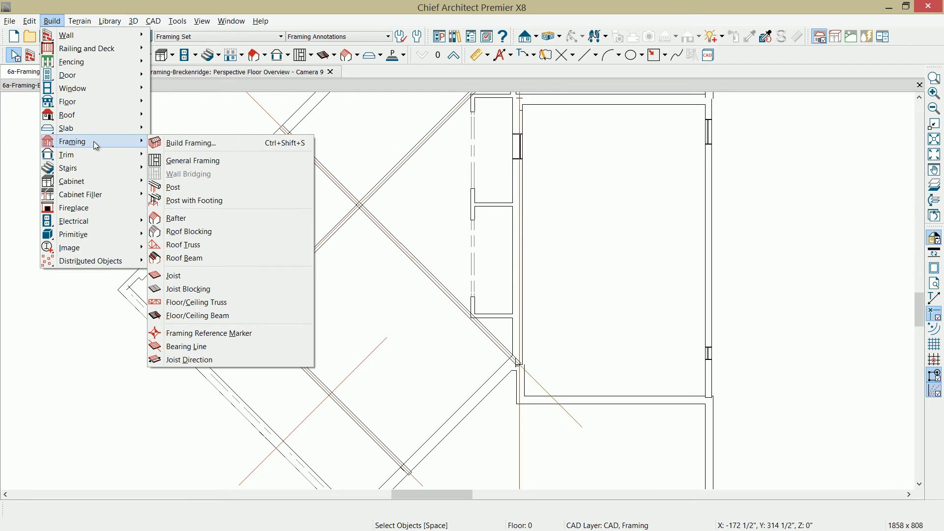
pyautogui.click(226, 202)
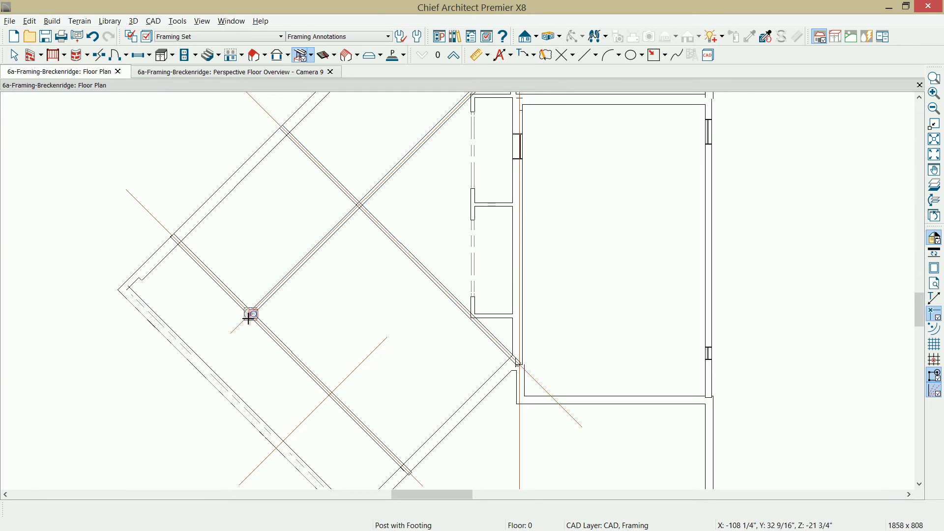
pyautogui.scroll(8, 252, 317)
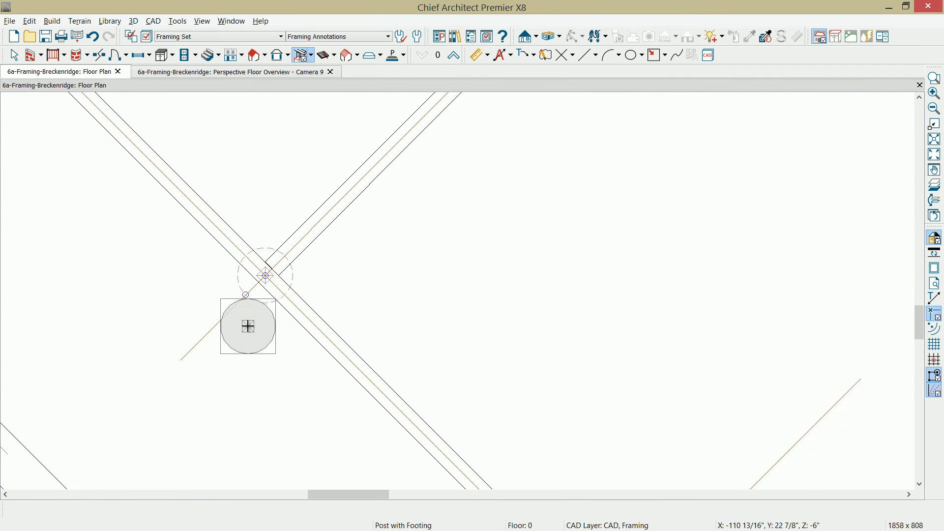
pyautogui.press('space')
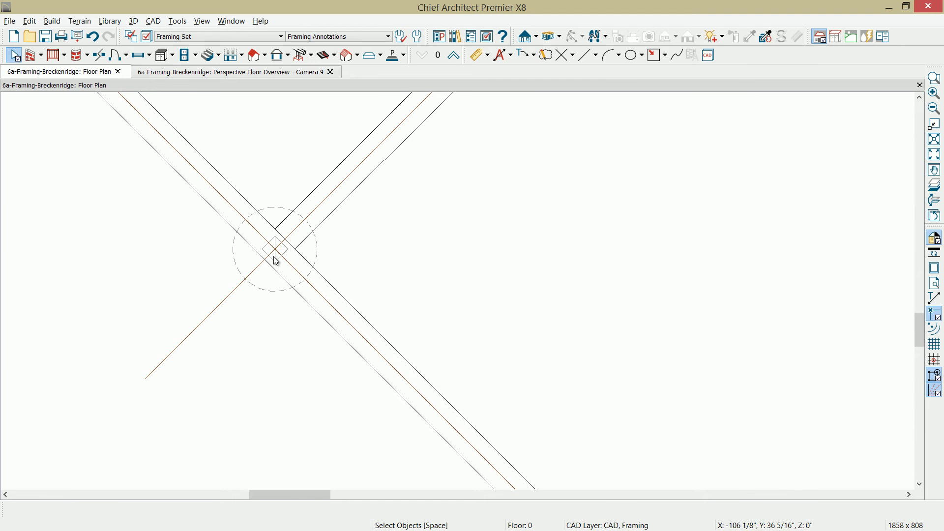
# - Increase both widths of the post to match the width of the beams above it
pyautogui.click(274, 252)
pyautogui.doubleClick(312, 293)
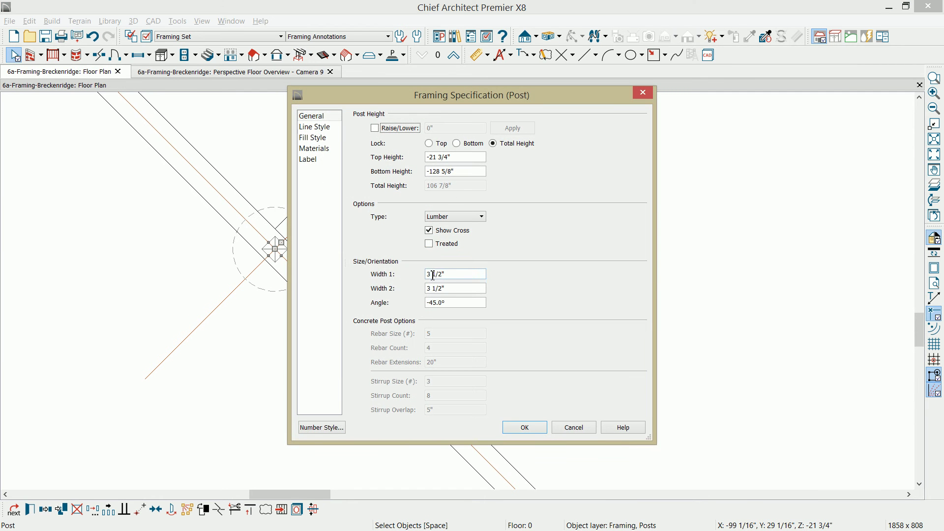
pyautogui.moveTo(433, 275); pyautogui.dragTo(410, 289)
pyautogui.write('5')
pyautogui.click(482, 218)
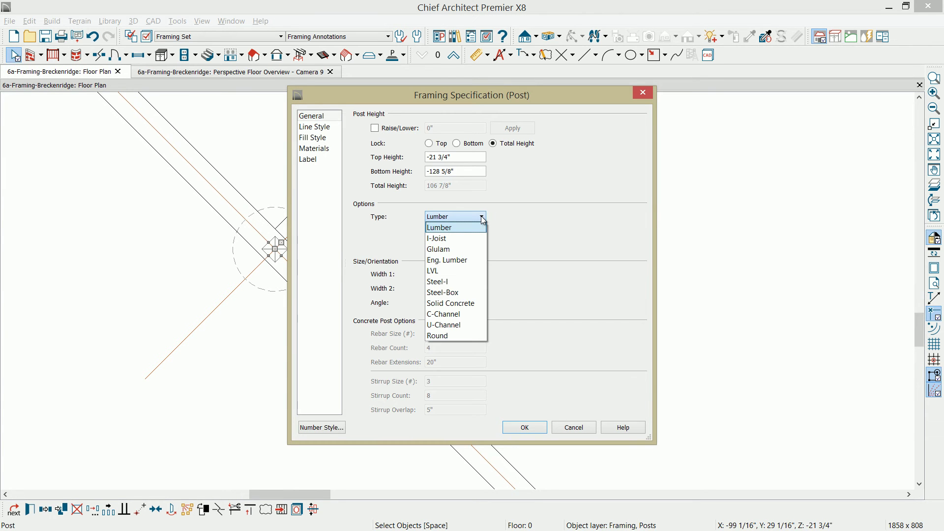
pyautogui.click(482, 220)
pyautogui.click(524, 427)
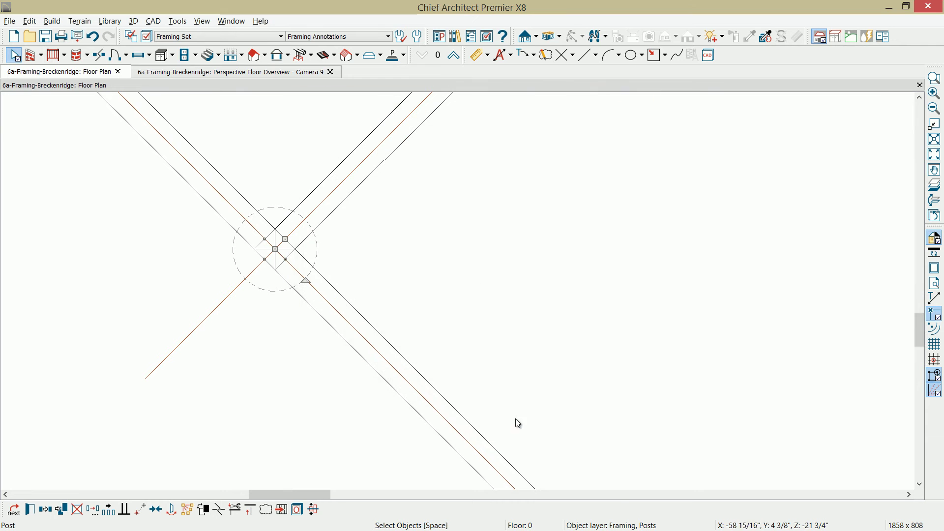
# - Set the radius of the post's round footing to 12"
pyautogui.click(268, 299)
pyautogui.click(271, 293)
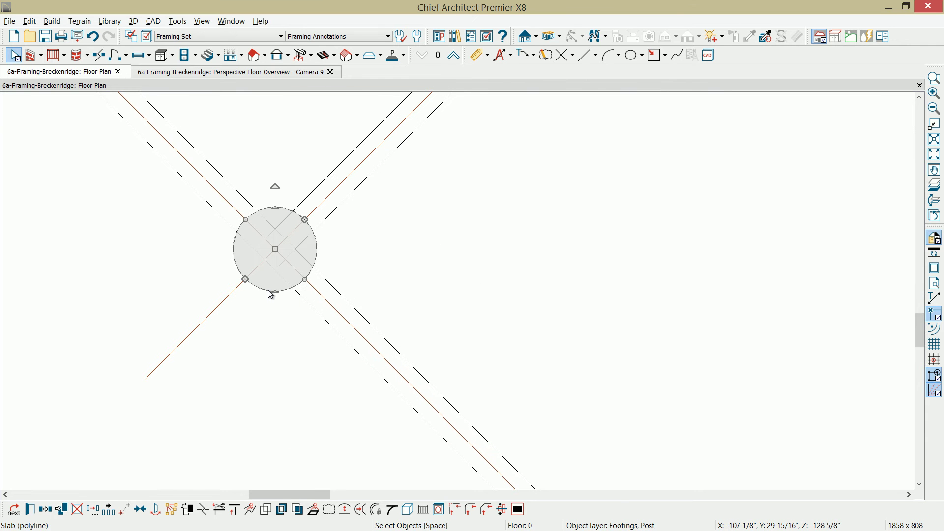
pyautogui.doubleClick(271, 295)
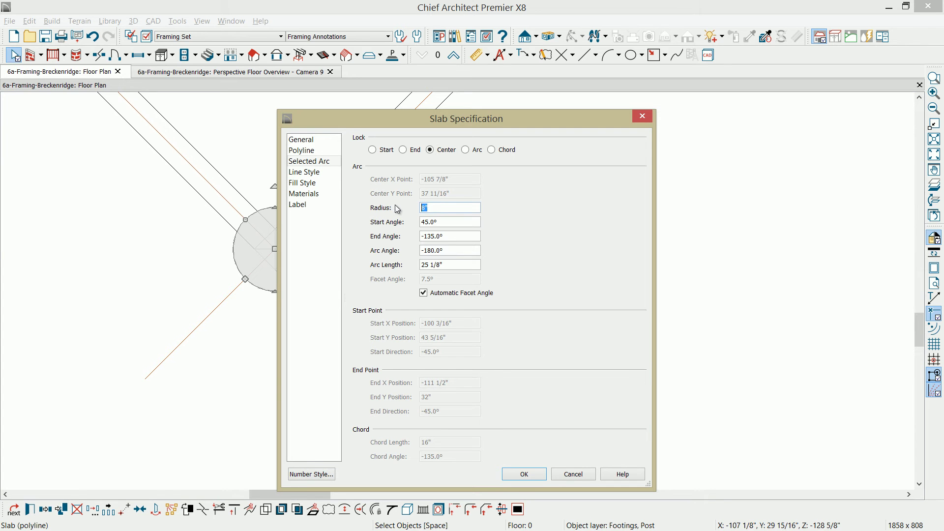
pyautogui.write('12')
pyautogui.click(523, 474)
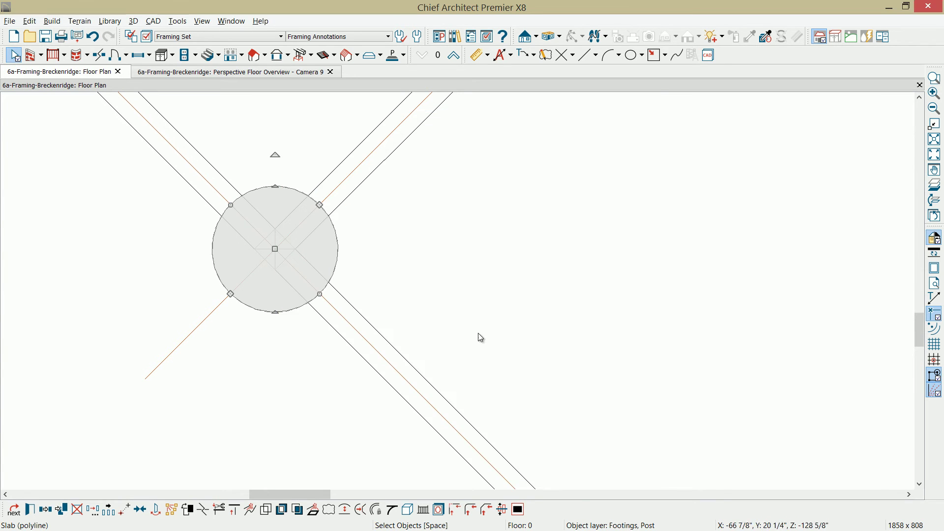
# - Apply the beam's Iron Brushed material to the post in the perspective floor overview
pyautogui.click(256, 72)
pyautogui.moveTo(329, 263); pyautogui.dragTo(387, 232)
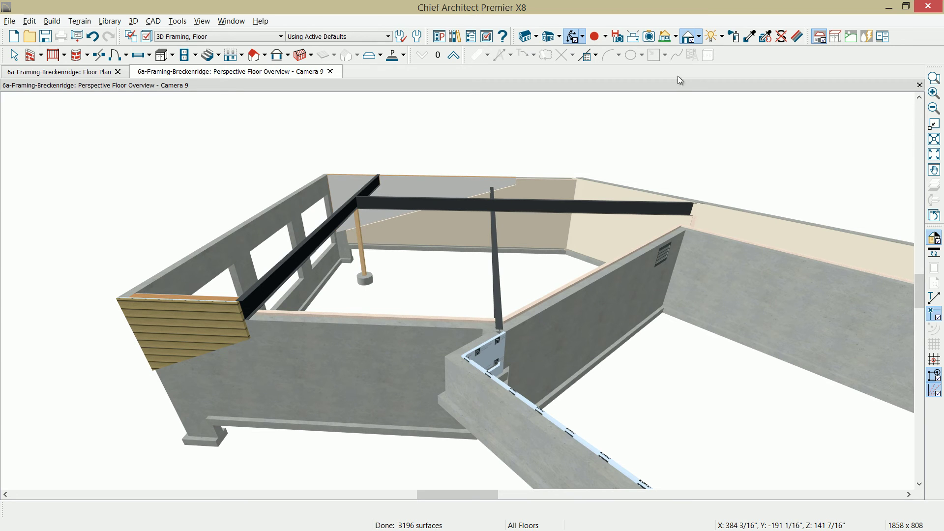
pyautogui.click(748, 38)
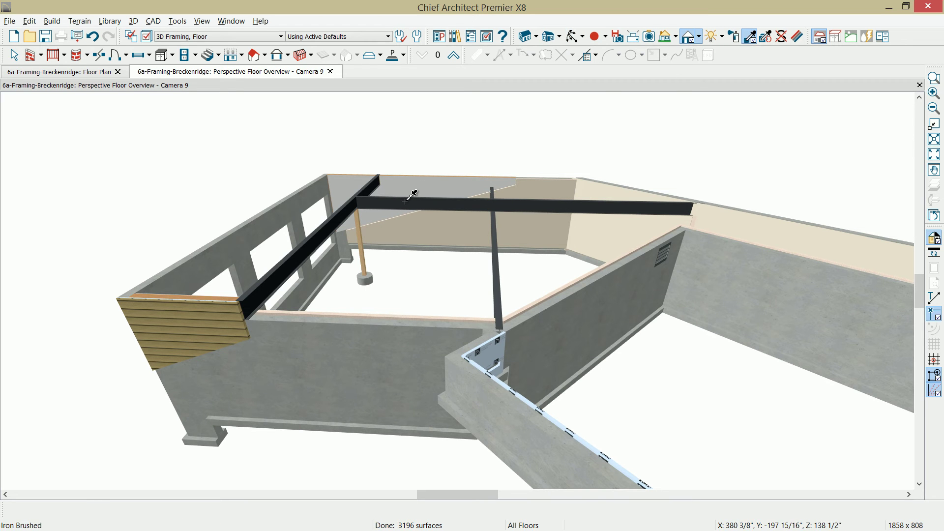
pyautogui.click(412, 203)
pyautogui.click(367, 247)
# - Copy the post and its footing in the floor plan to where the same beam crosses the other, shorter guideline
pyautogui.click(99, 74)
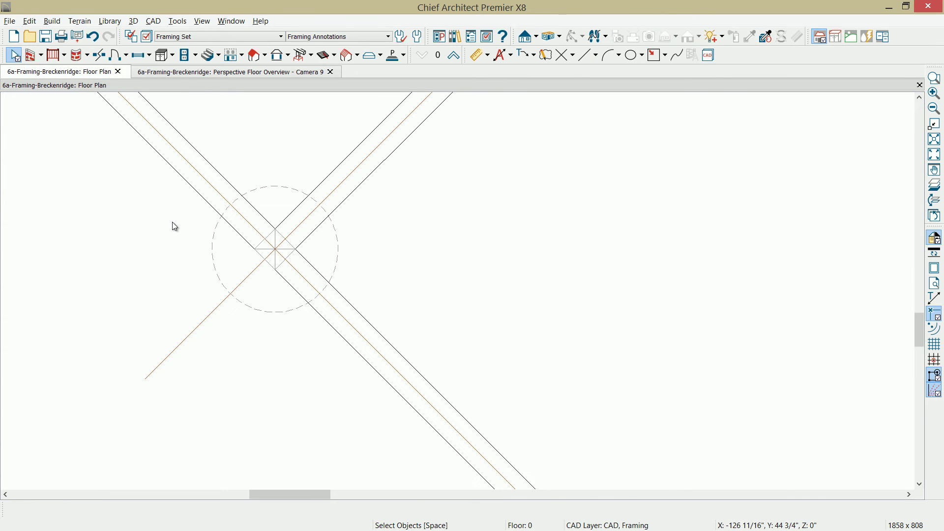
pyautogui.scroll(-5, 261, 295)
pyautogui.click(261, 278)
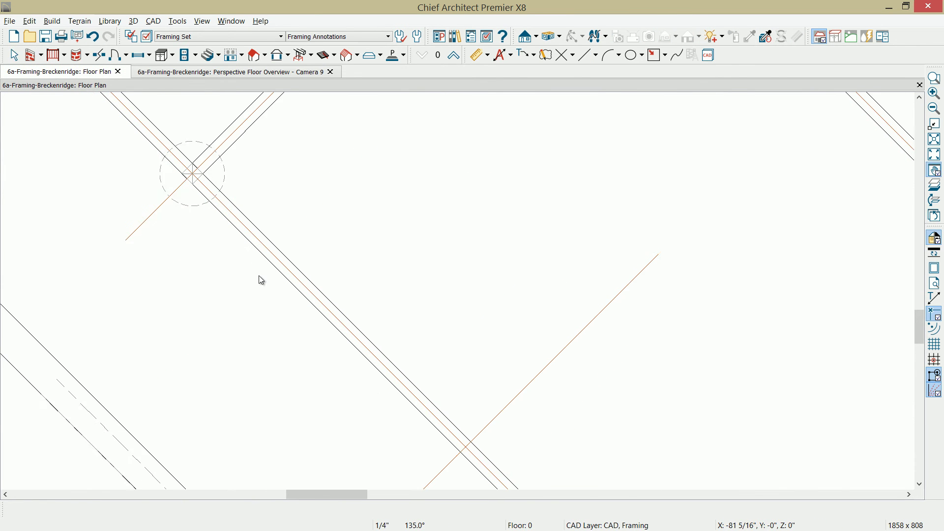
pyautogui.click(216, 232)
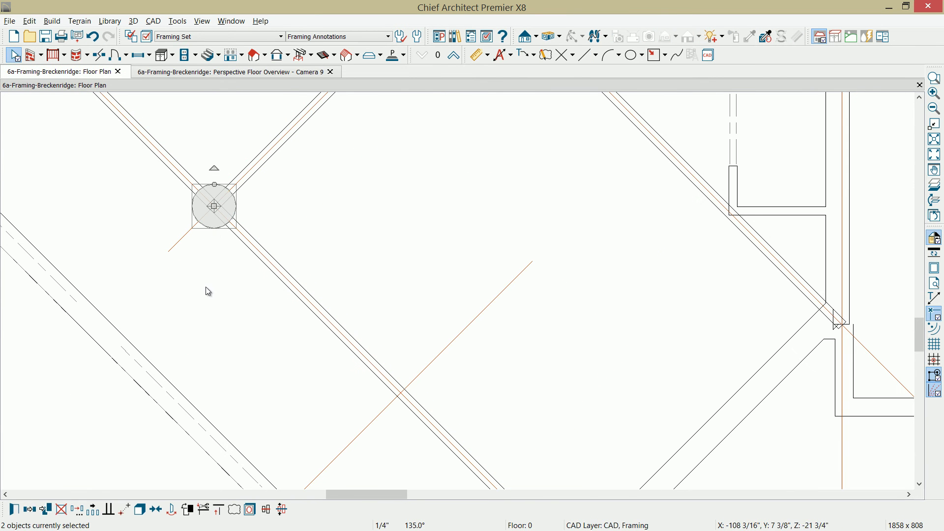
pyautogui.click(211, 230)
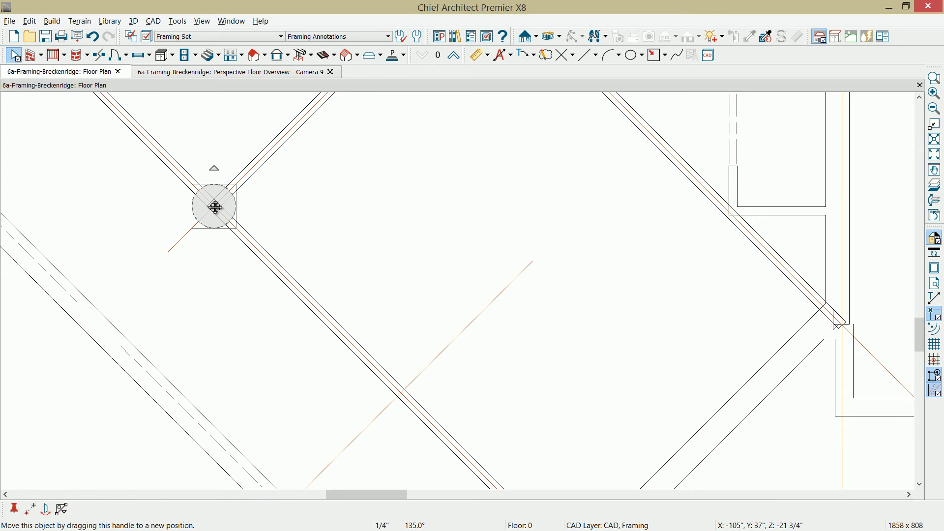
pyautogui.moveTo(215, 207); pyautogui.dragTo(401, 392)
pyautogui.scroll(-1, 472, 206)
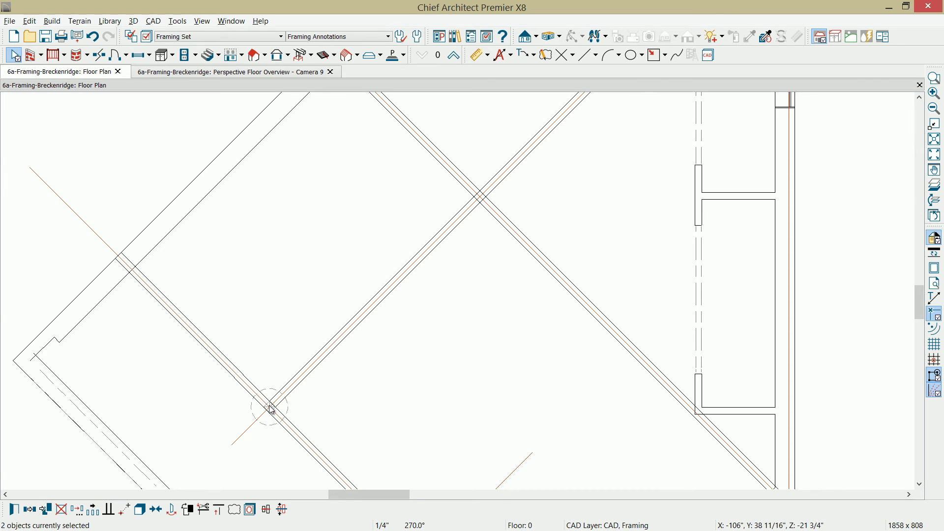
# - Copy the first post and its footing to the crossing of the perpendicular and inner beams, and check all posts in the perspective overview
pyautogui.click(271, 410)
pyautogui.click(273, 413)
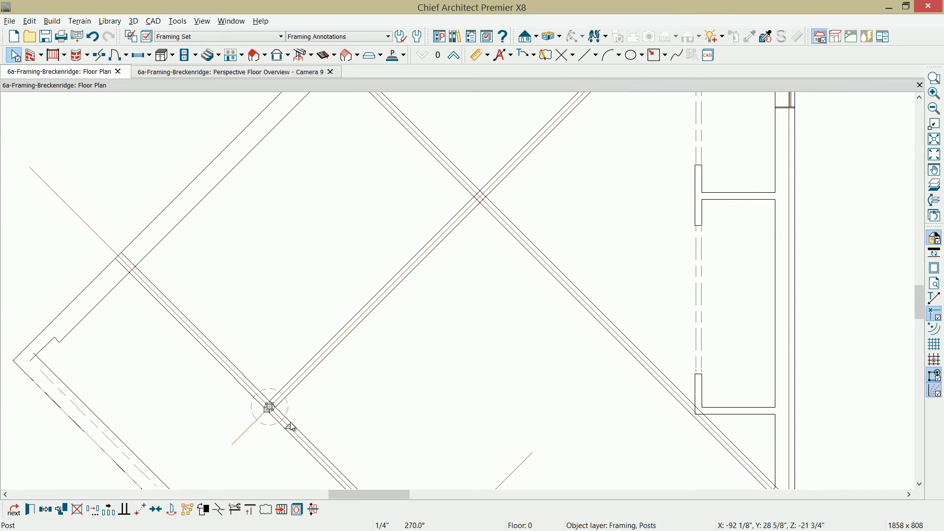
pyautogui.click(273, 389)
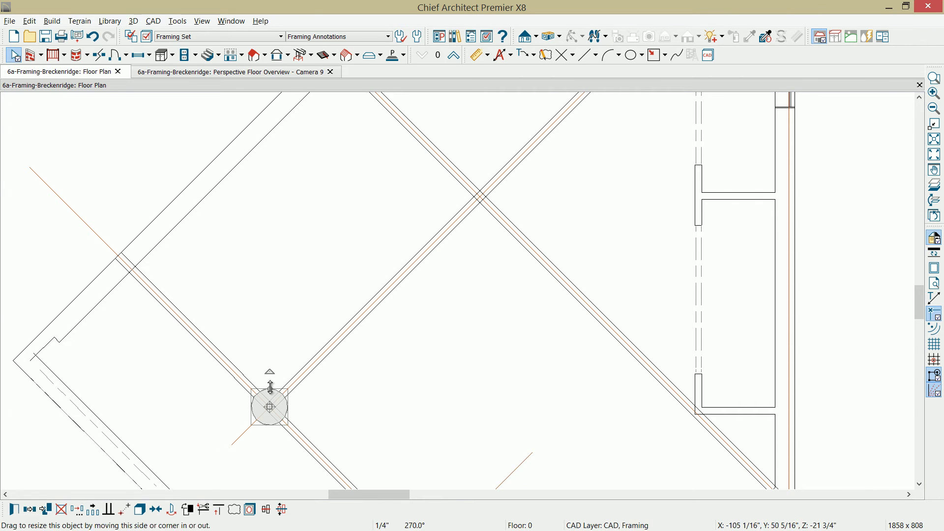
pyautogui.click(30, 510)
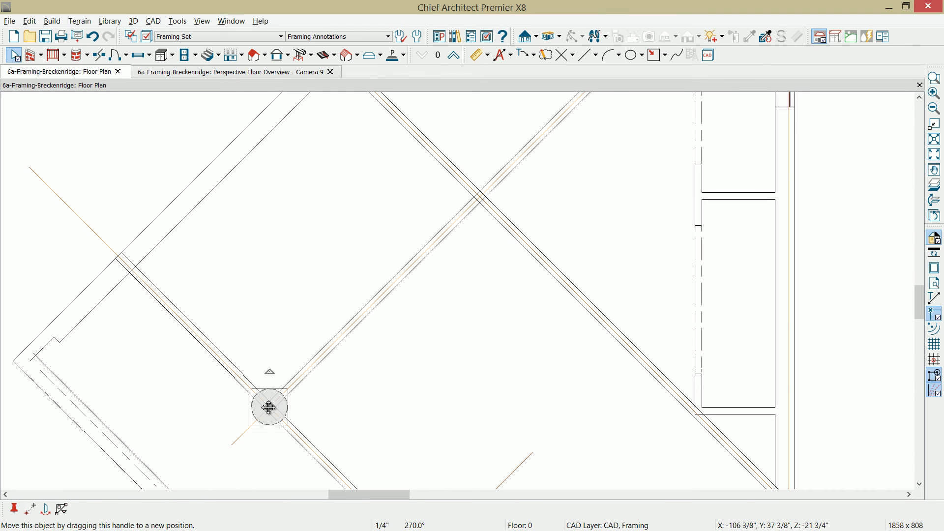
pyautogui.moveTo(270, 407); pyautogui.dragTo(483, 195)
pyautogui.click(294, 72)
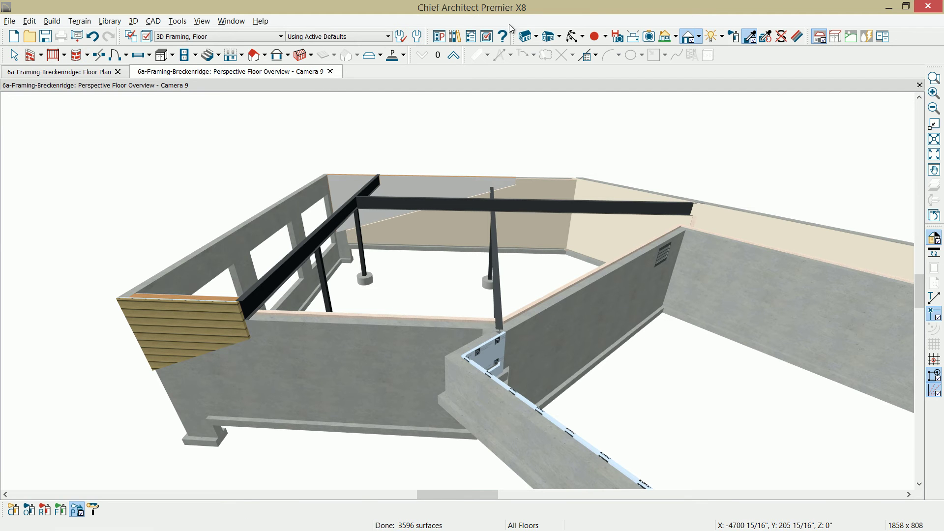
pyautogui.click(573, 36)
pyautogui.moveTo(360, 316); pyautogui.dragTo(416, 332)
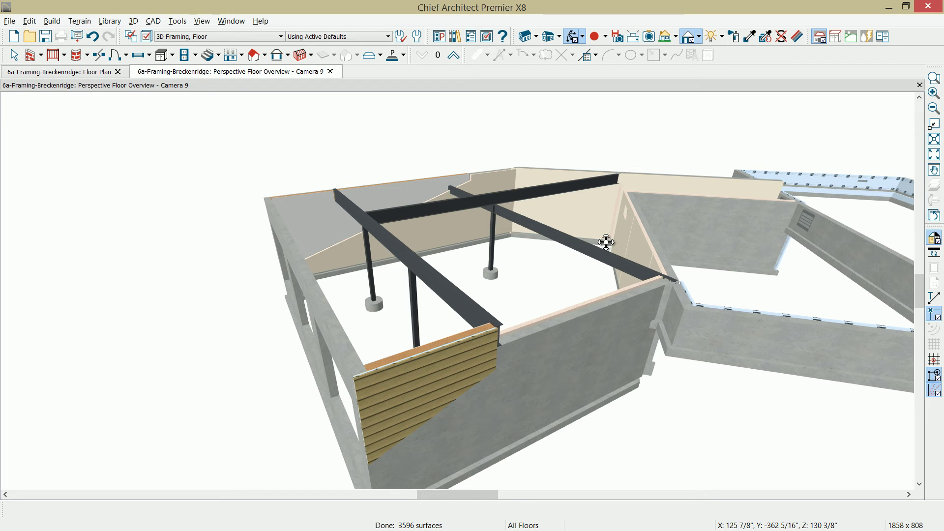
pyautogui.moveTo(606, 242); pyautogui.dragTo(471, 242)
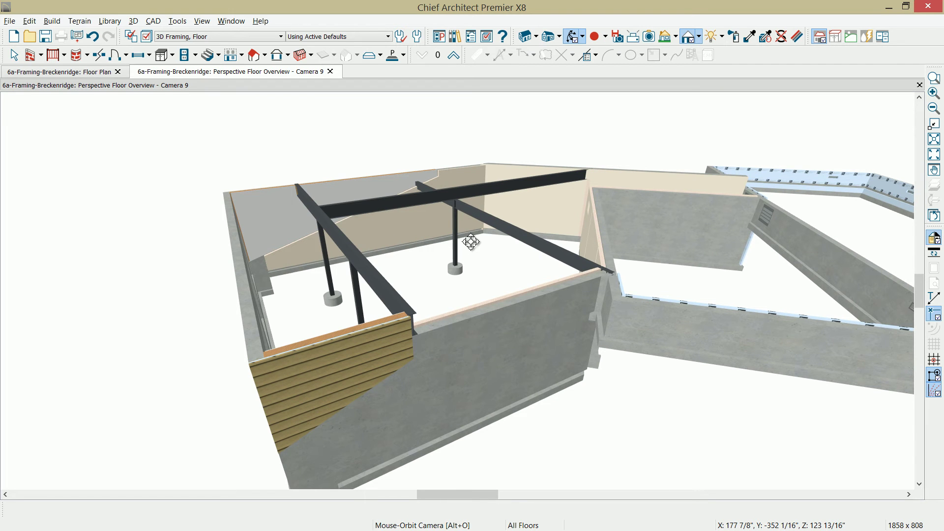
# - Build the floor framing for the Floor 1 subfloor above the foundation, with joists bearing on beams as Butt over Support
pyautogui.click(310, 55)
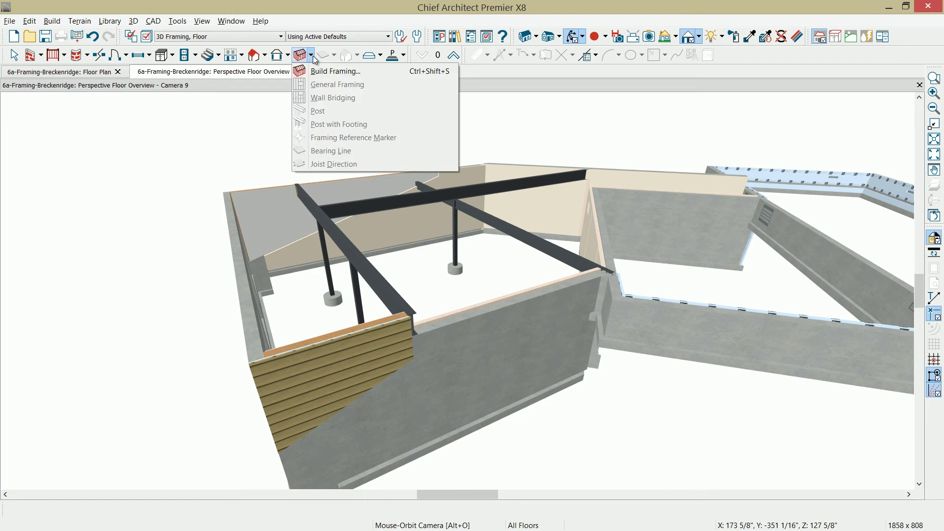
pyautogui.click(315, 70)
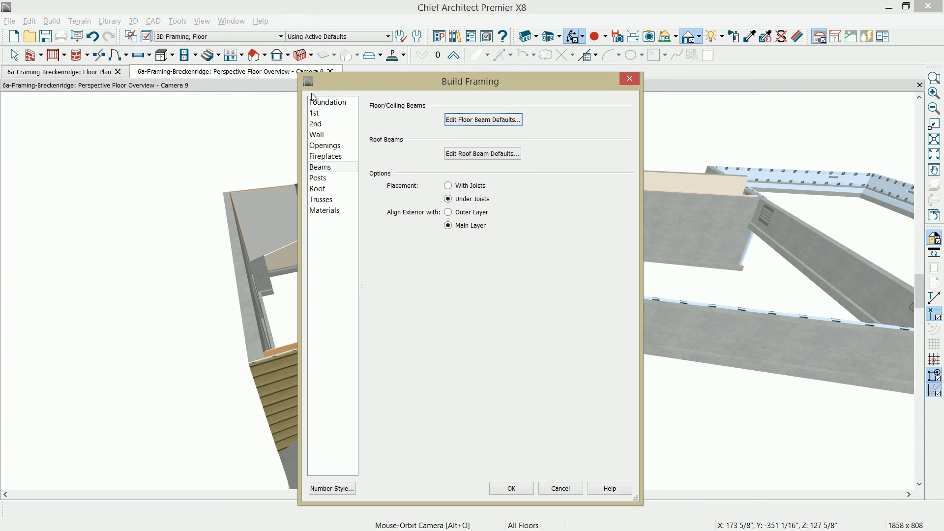
pyautogui.click(315, 103)
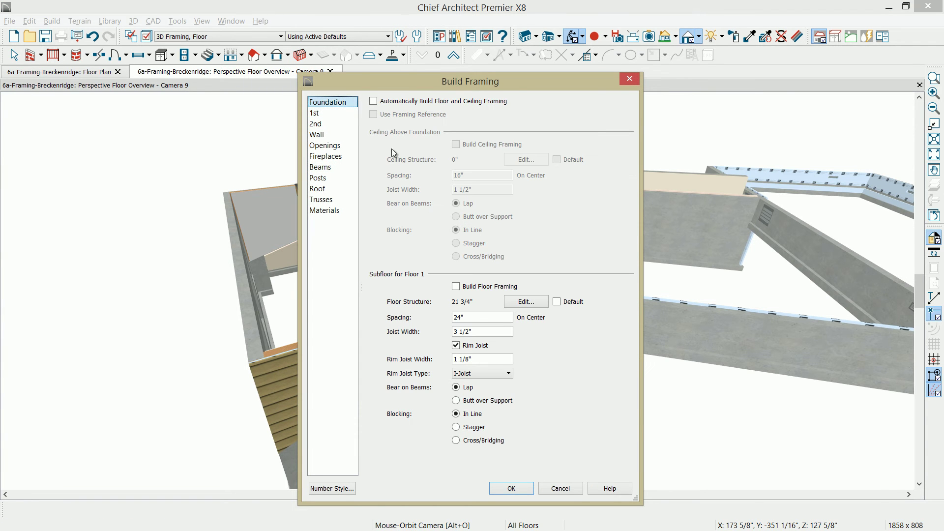
pyautogui.click(455, 288)
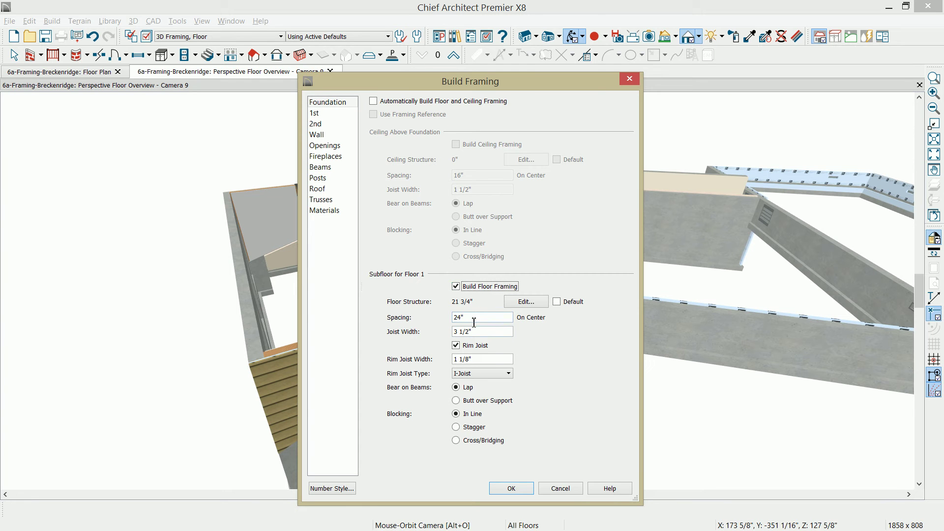
pyautogui.click(508, 374)
pyautogui.click(509, 375)
pyautogui.click(457, 402)
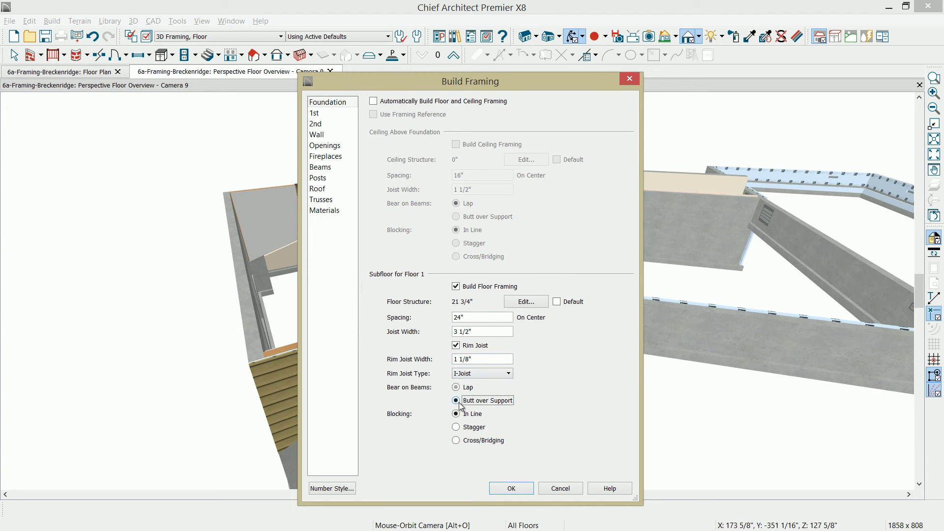
pyautogui.click(512, 488)
pyautogui.scroll(3, 496, 337)
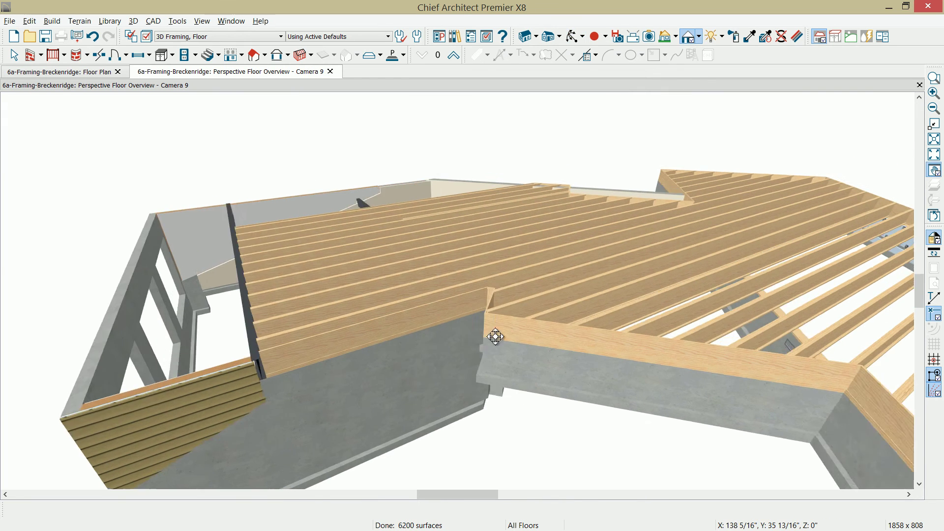
# - Examine the joists from above in the perspective floor overview and undo the automatically built floor framing in the floor plan
pyautogui.scroll(-3, 495, 337)
pyautogui.moveTo(531, 339); pyautogui.dragTo(415, 311)
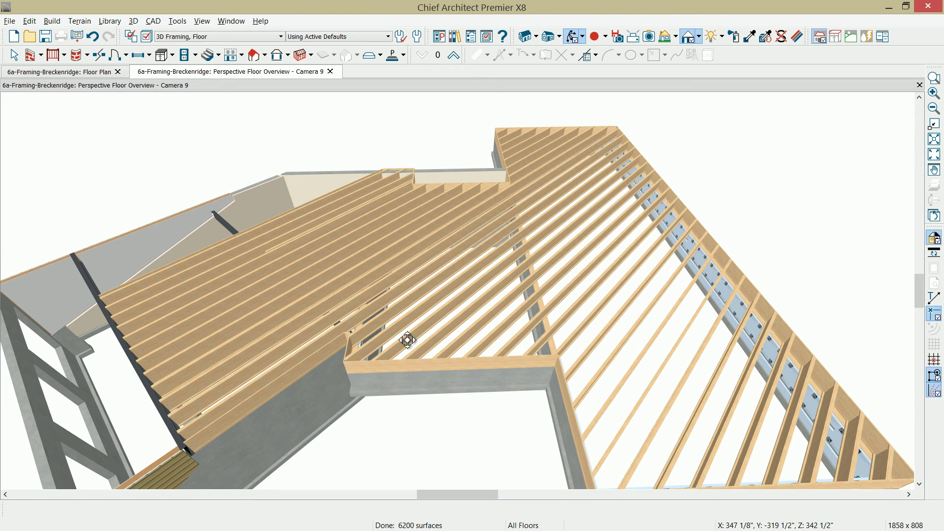
pyautogui.click(84, 72)
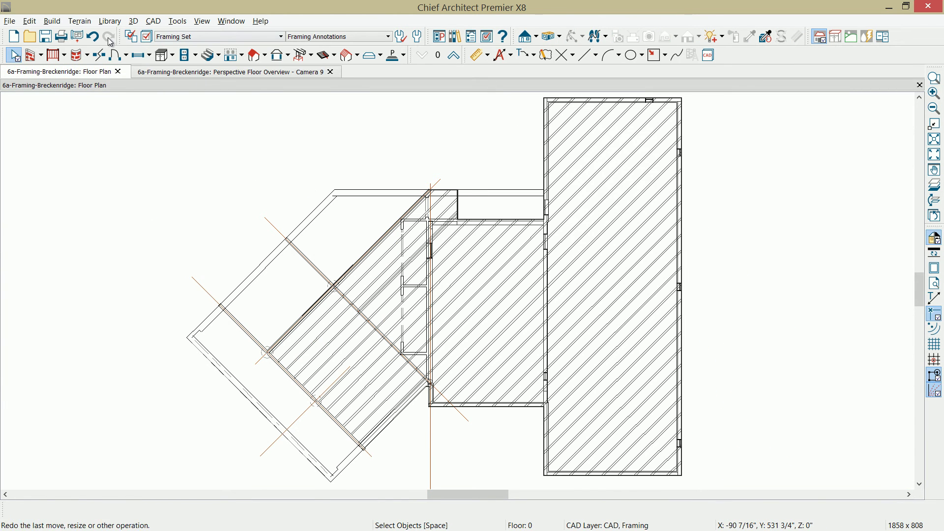
pyautogui.click(93, 37)
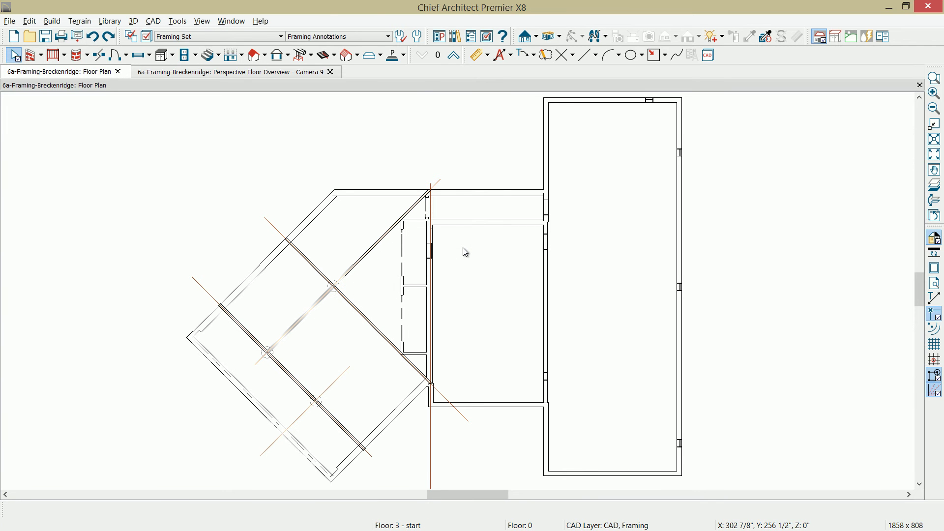
# - Draw a horizontal joist direction line across the two rectangular sections and a diagonal one in the angled garage, perpendicular to its inner beam
pyautogui.click(54, 22)
pyautogui.moveTo(80, 149)
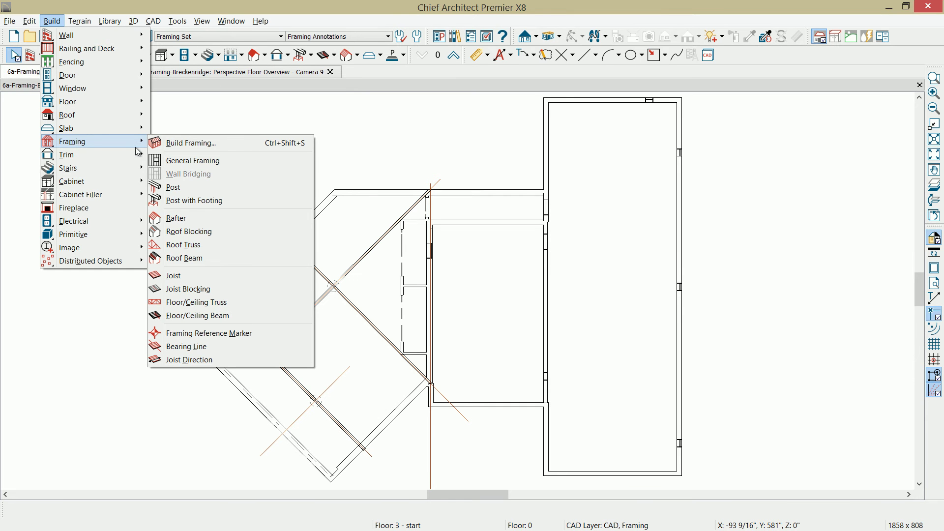
pyautogui.click(192, 360)
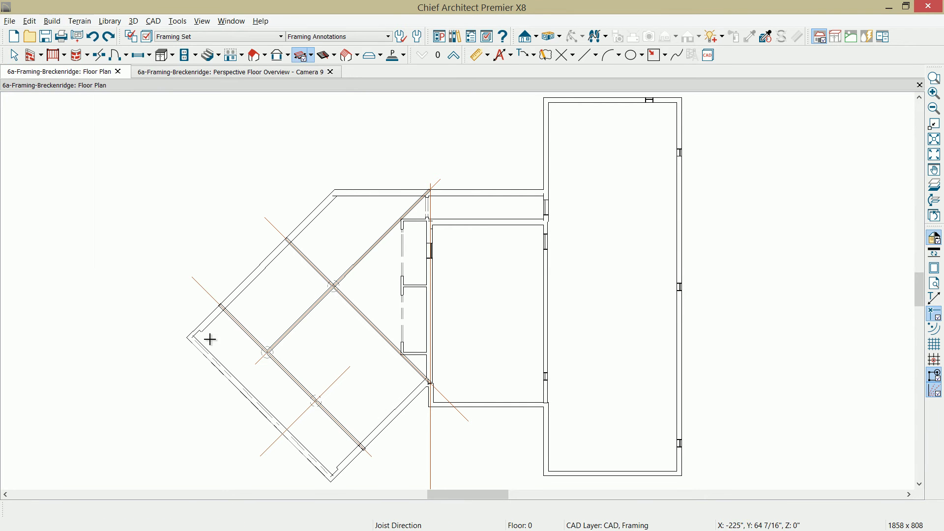
pyautogui.moveTo(482, 320); pyautogui.dragTo(637, 320)
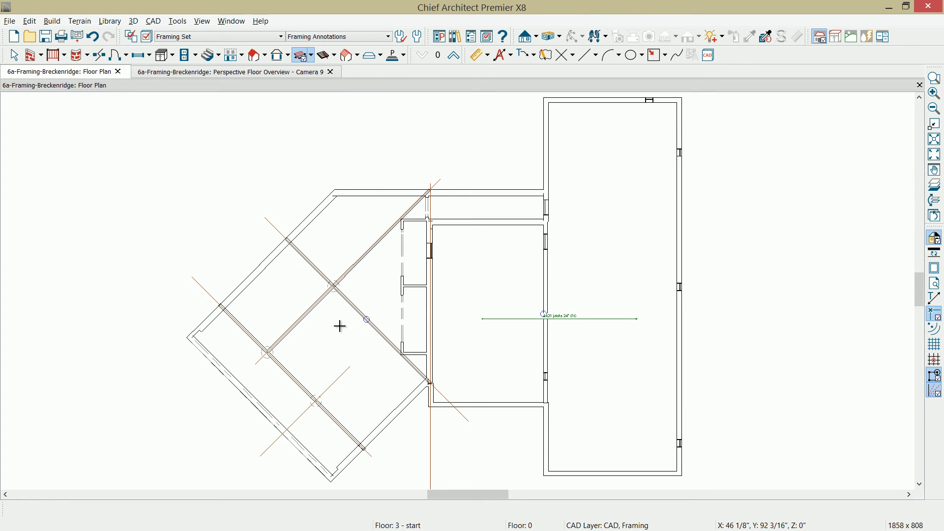
pyautogui.moveTo(341, 324); pyautogui.dragTo(382, 288)
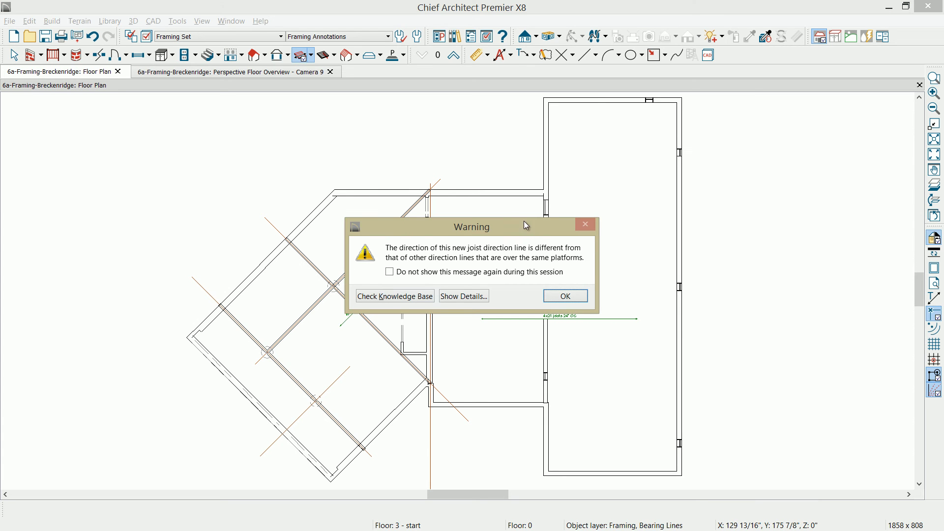
pyautogui.click(567, 297)
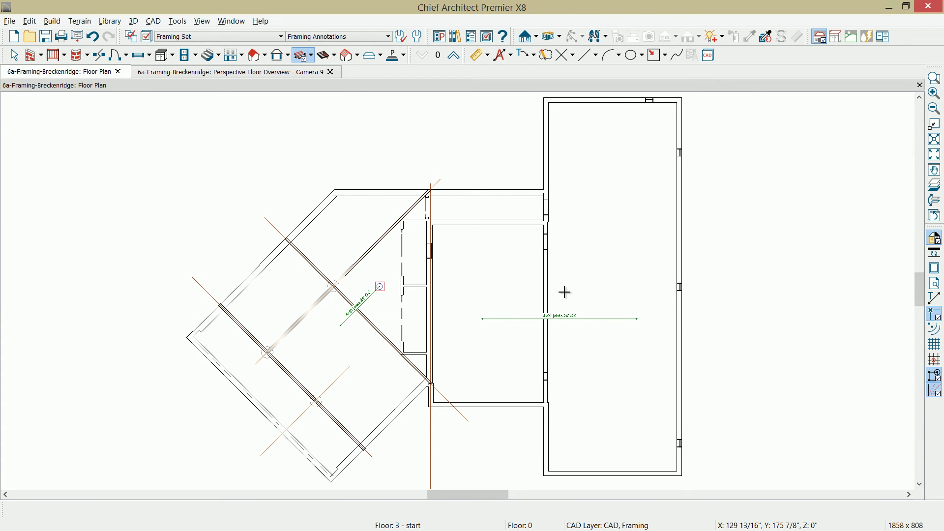
# - Define the foundation wall between the angled garage and the middle section as a Bearing Wall
pyautogui.click(428, 296)
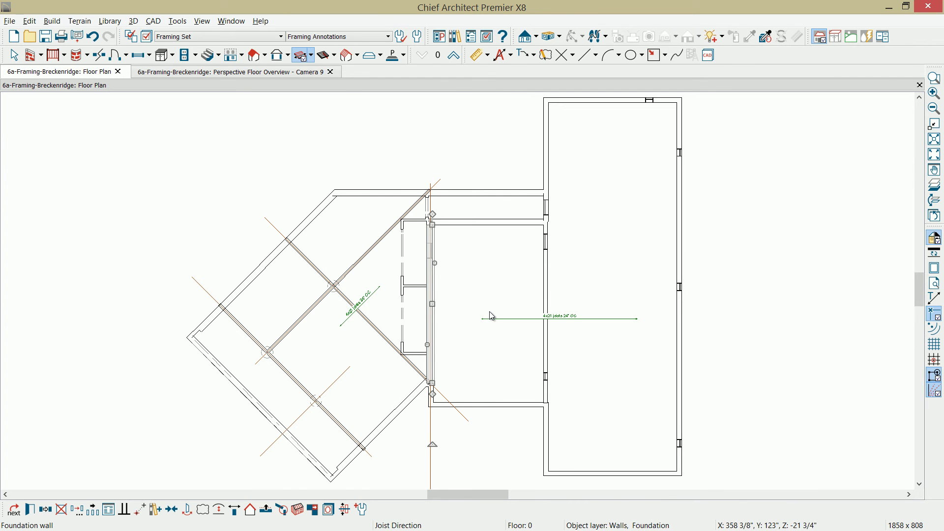
pyautogui.press('Return')
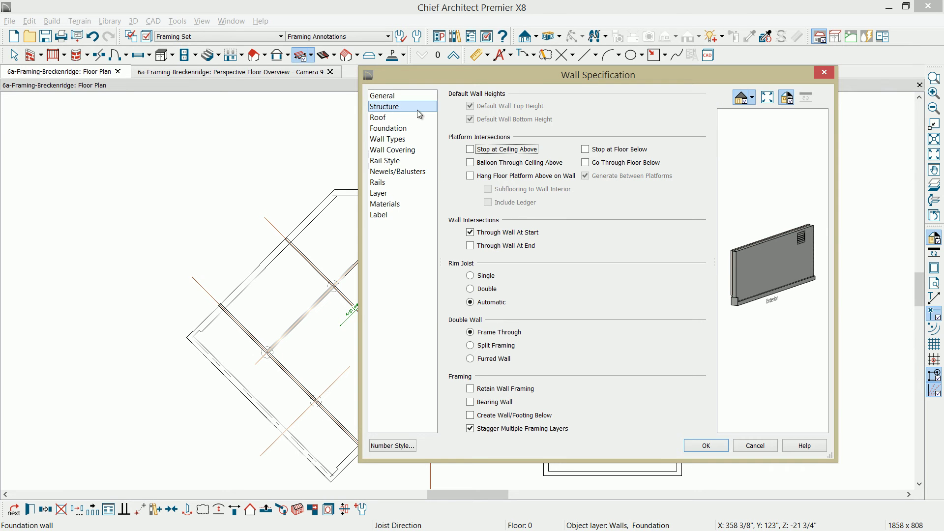
pyautogui.click(498, 402)
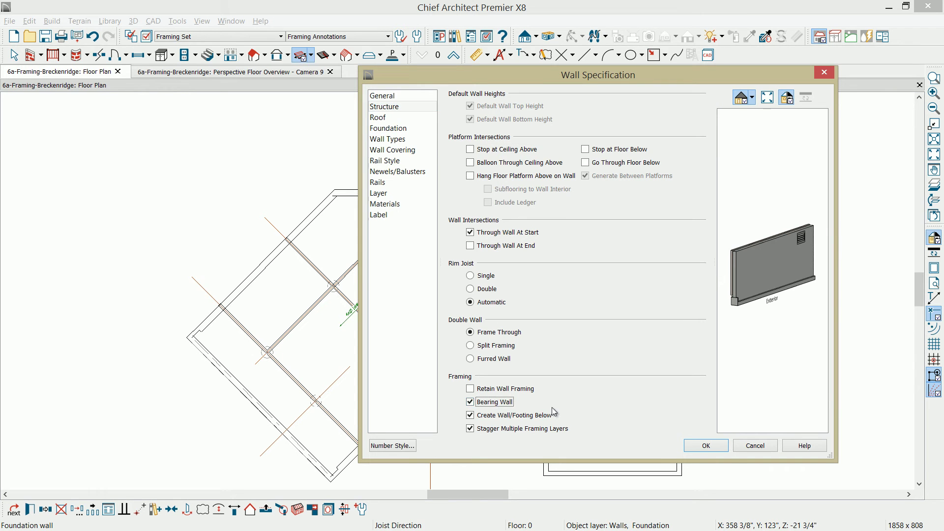
pyautogui.click(707, 446)
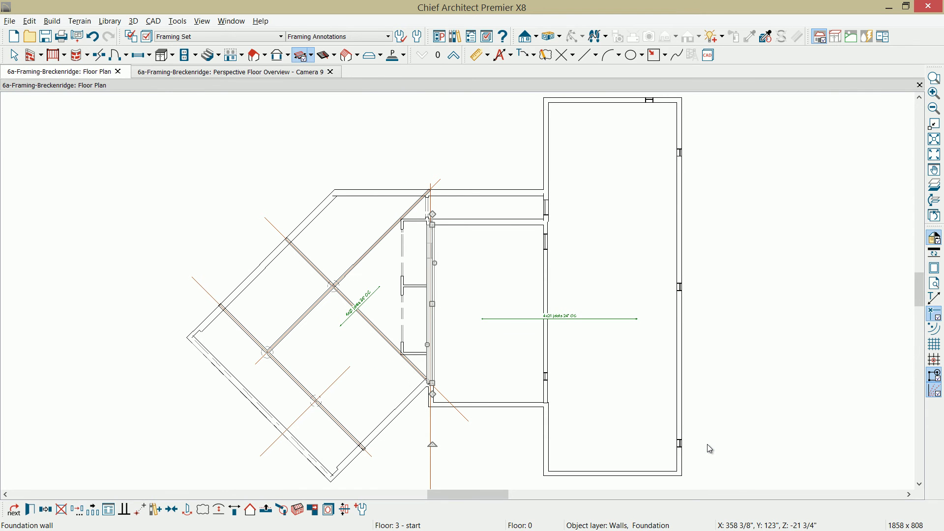
# - Build the floor framing for the Floor 1 subfloor along the joist directions and check it in the perspective overview
pyautogui.doubleClick(313, 58)
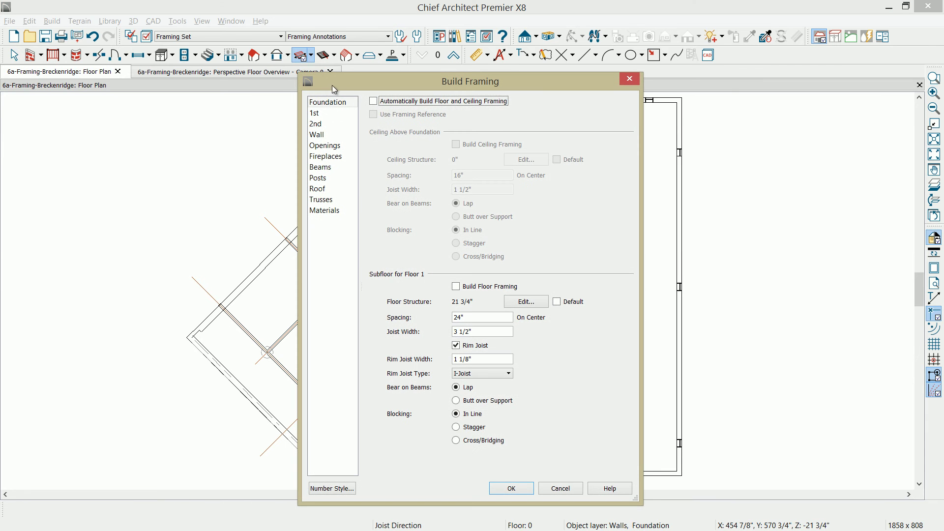
pyautogui.click(462, 287)
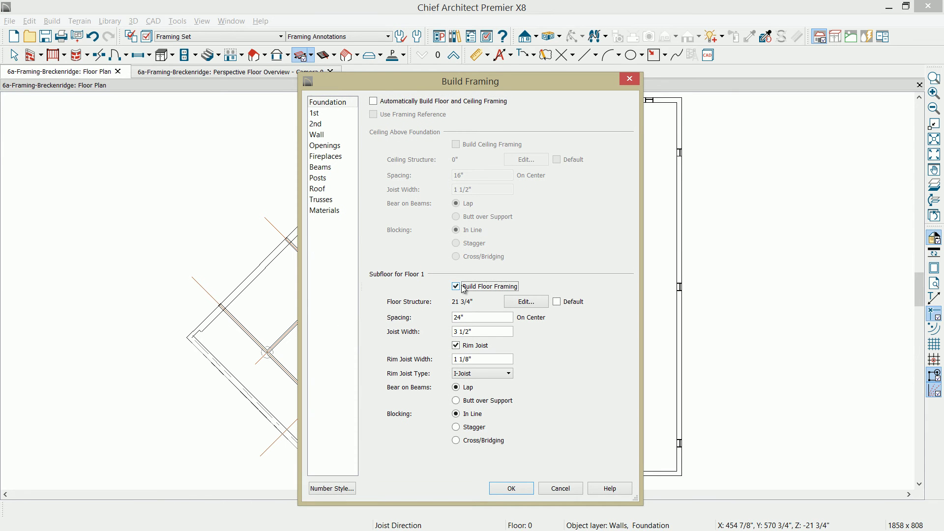
pyautogui.click(523, 487)
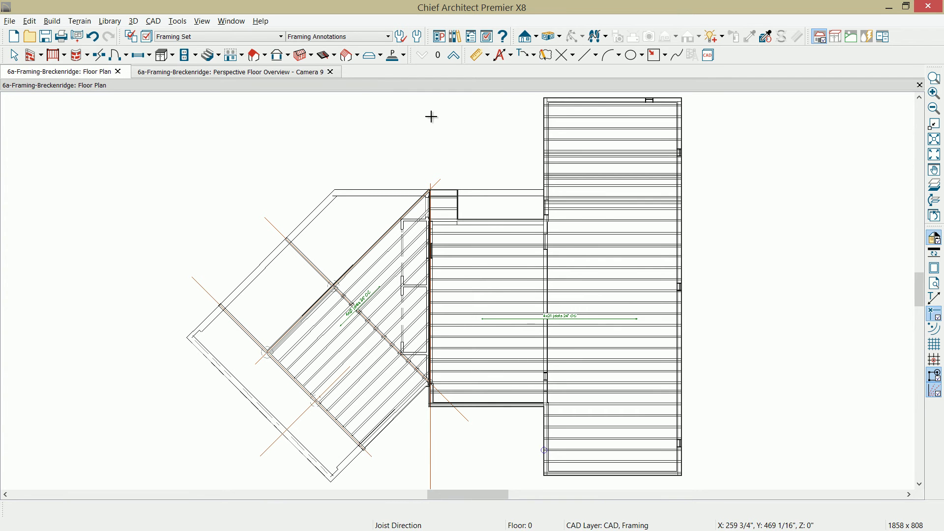
pyautogui.click(256, 74)
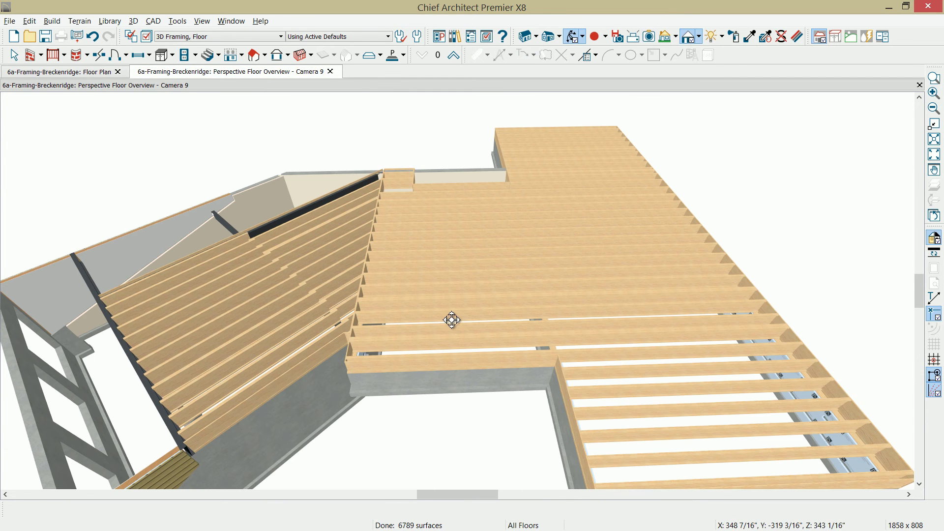
pyautogui.moveTo(440, 297)
pyautogui.mouseDown()
pyautogui.moveTo(274, 287)
pyautogui.moveTo(422, 304)
pyautogui.moveTo(436, 295)
pyautogui.mouseUp()
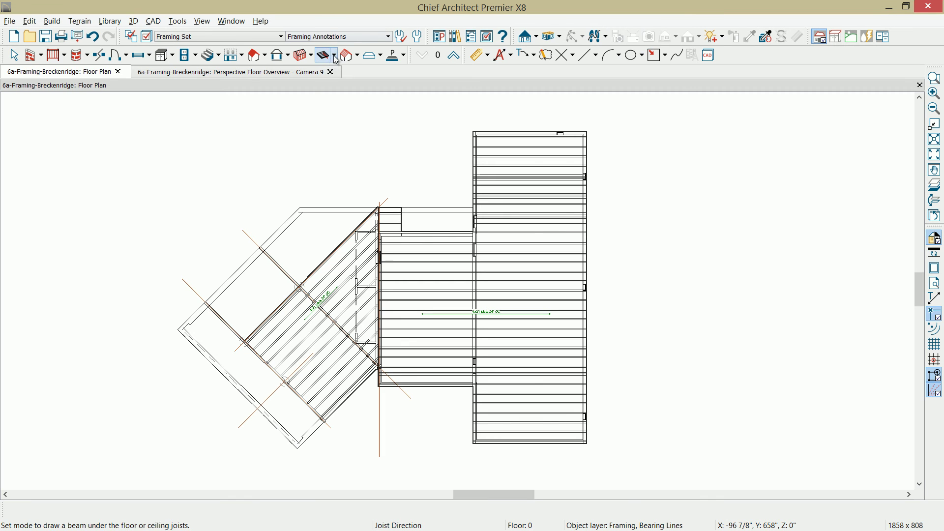
# - Select all floor joists in the plan, delete them while leaving the steel beams, and check the perspective overview
pyautogui.click(335, 57)
pyautogui.click(338, 71)
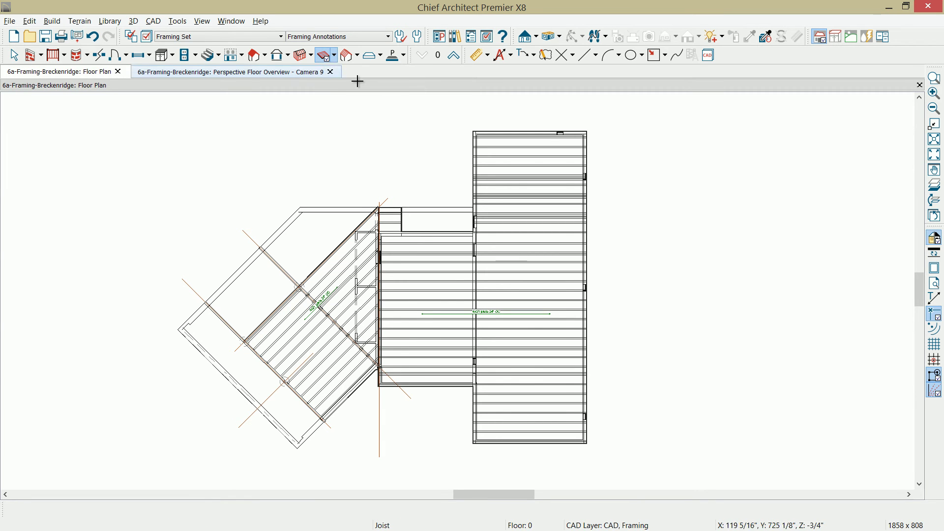
pyautogui.moveTo(628, 122); pyautogui.dragTo(223, 479)
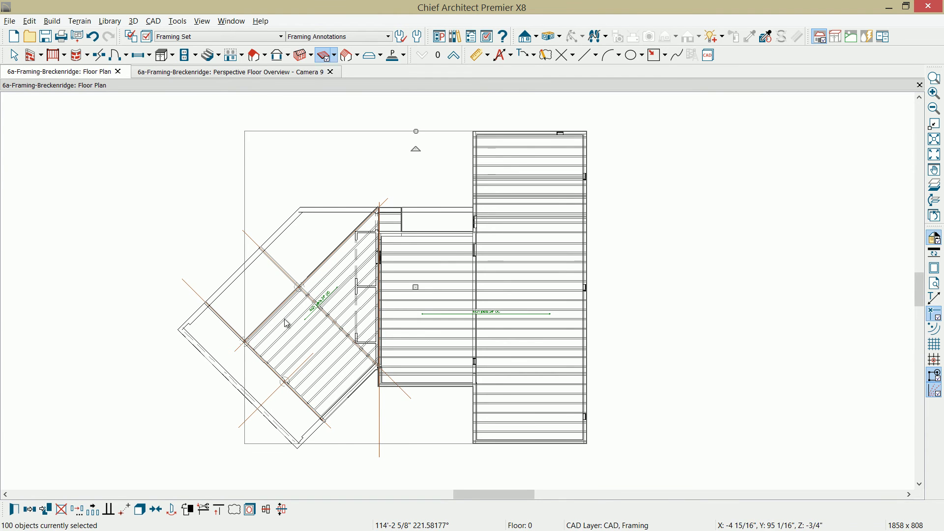
pyautogui.scroll(3, 288, 311)
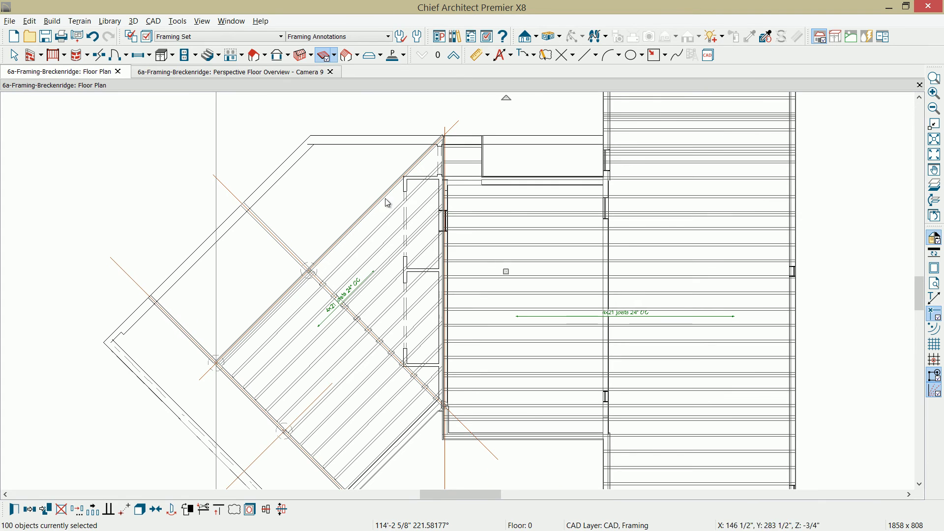
pyautogui.keyDown('shift'); pyautogui.click(379, 204); pyautogui.keyUp('shift')
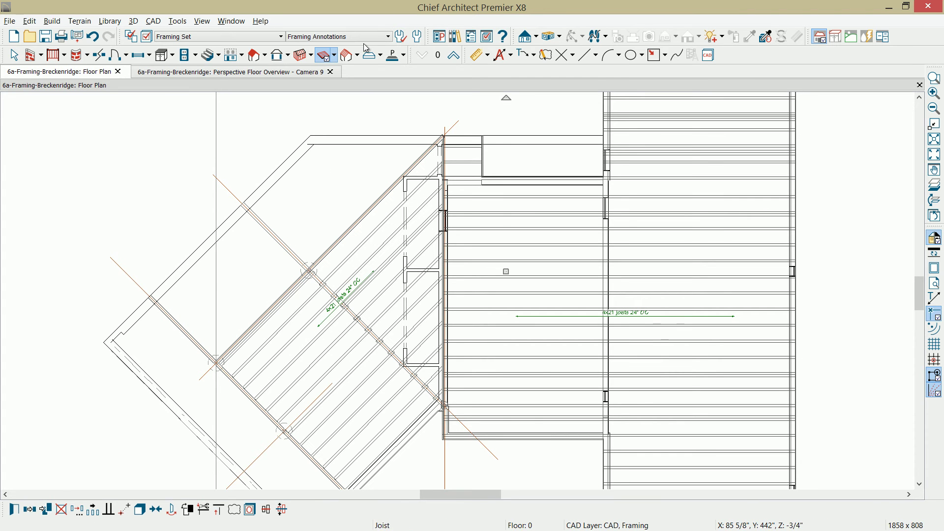
pyautogui.press('Delete')
pyautogui.scroll(-2, 395, 138)
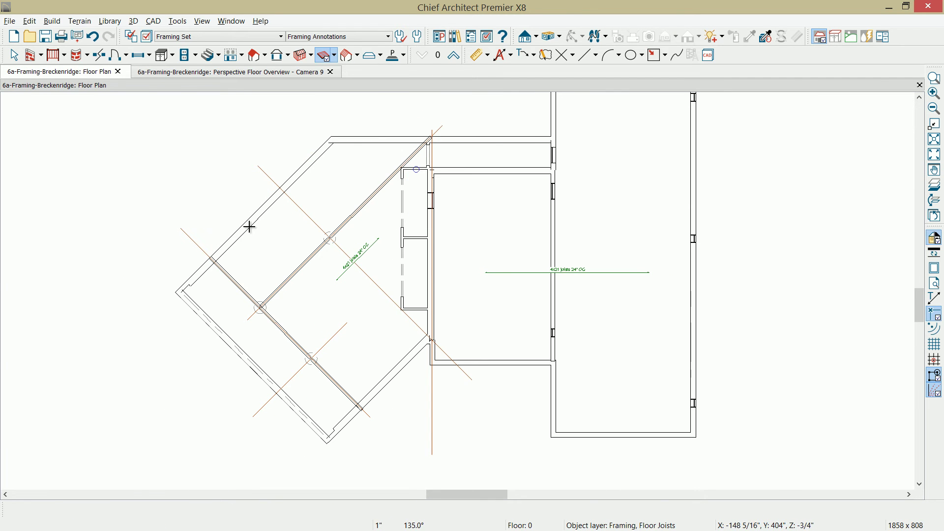
pyautogui.hotkey('ctrl', 'Tab')
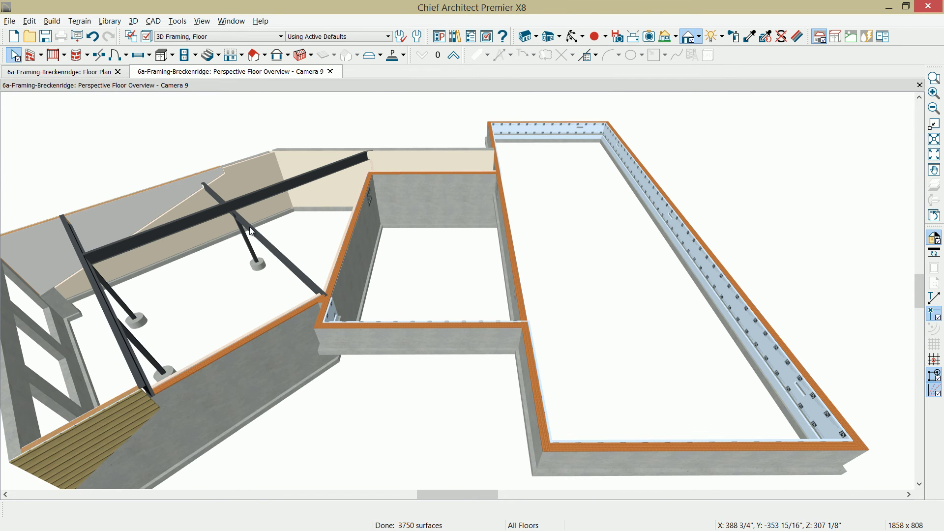
# - Draw a floor truss along the lower end wall of the long rectangular wing in the floor plan, spanning its full width
pyautogui.click(90, 72)
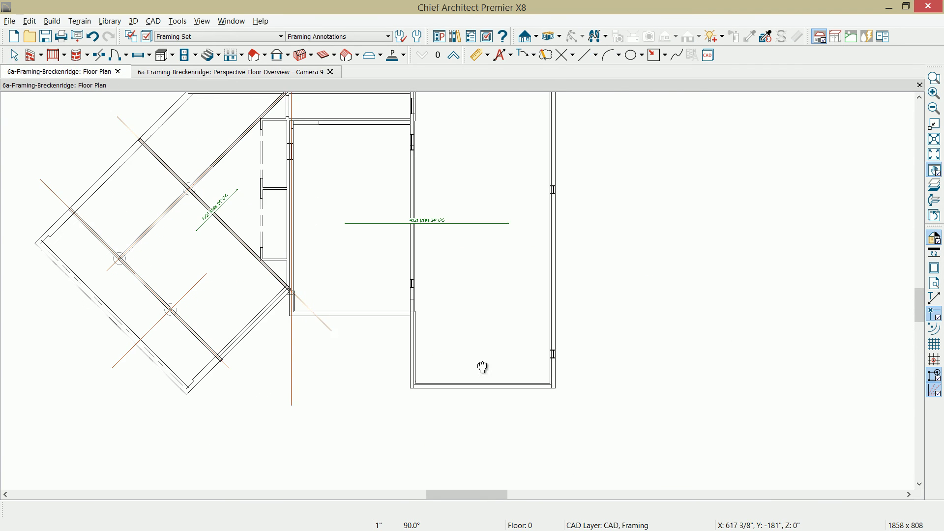
pyautogui.scroll(3, 501, 380)
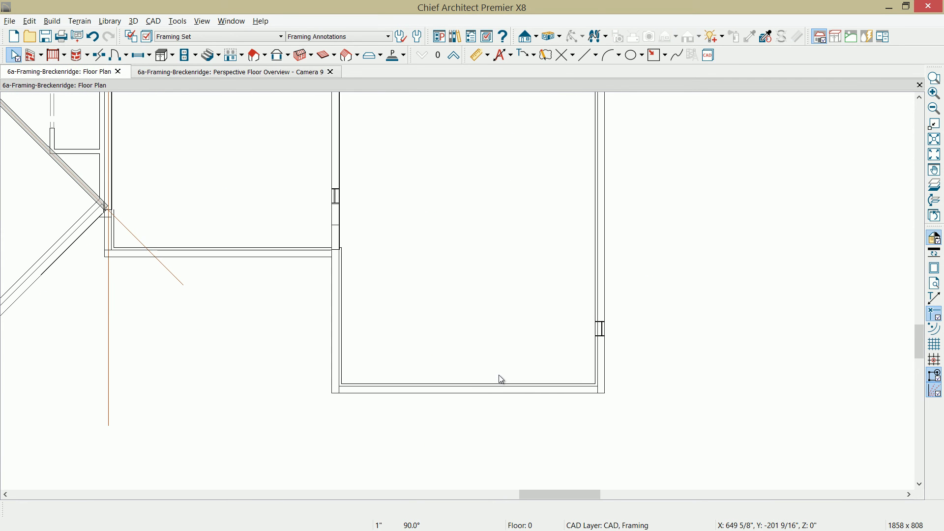
pyautogui.click(336, 55)
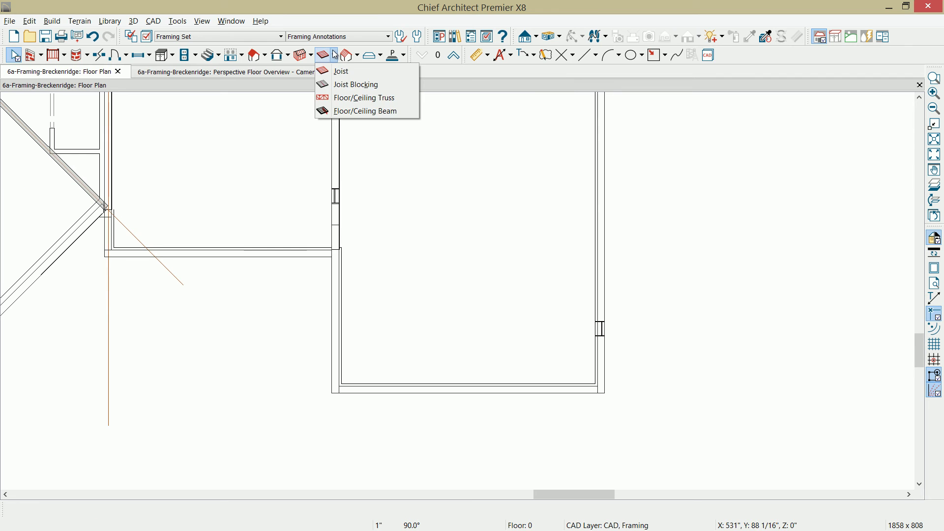
pyautogui.click(344, 98)
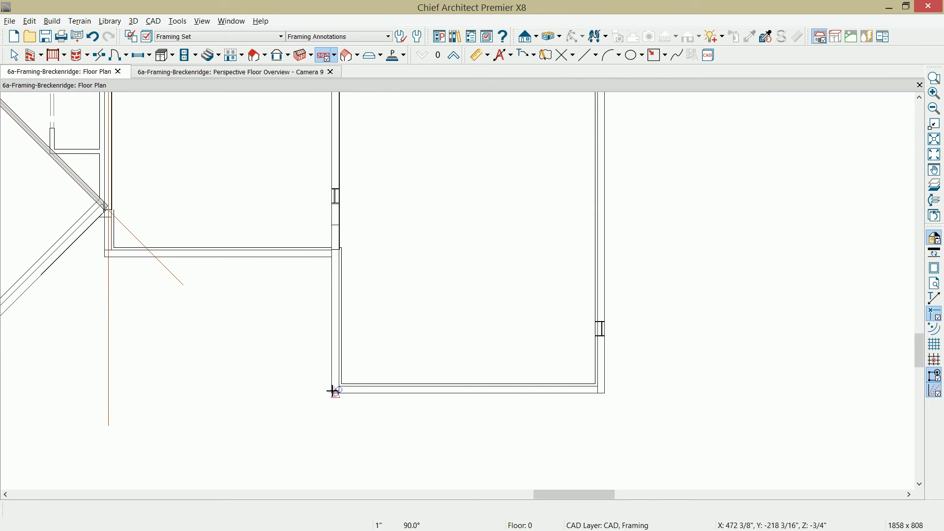
pyautogui.moveTo(334, 392); pyautogui.dragTo(604, 392)
pyautogui.scroll(5, 596, 415)
pyautogui.click(213, 399)
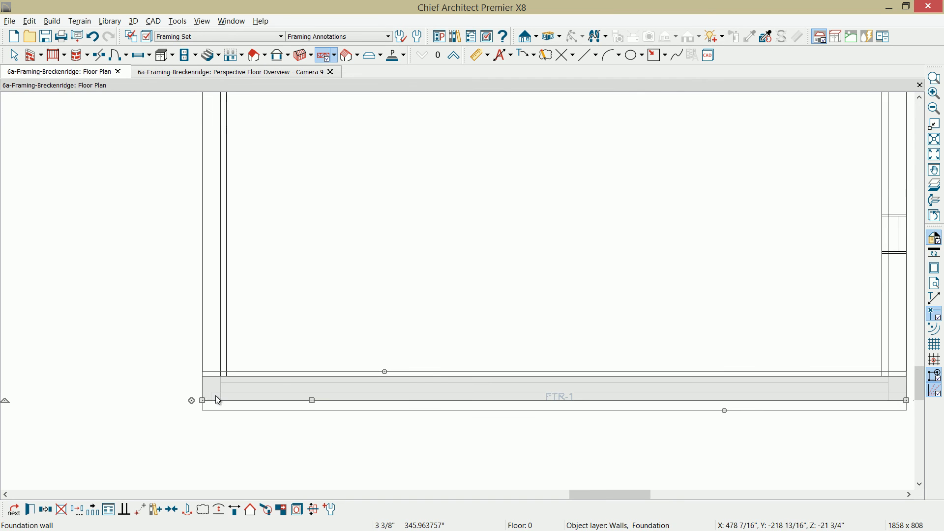
pyautogui.press('space')
# - Multiple-copy the floor truss from the lower end wall up to the upper end wall of the long wing at a 24" offset
pyautogui.scroll(-4, 258, 337)
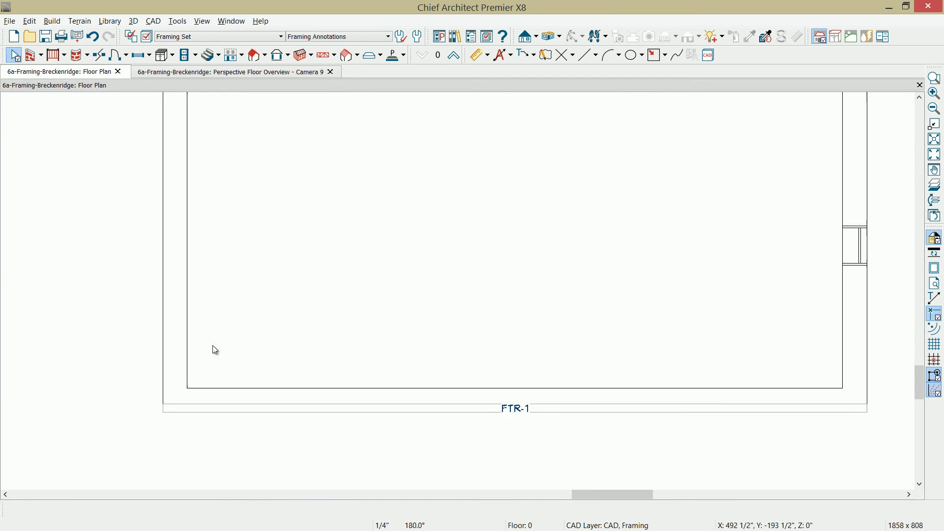
pyautogui.moveTo(213, 344); pyautogui.dragTo(234, 317, button='middle')
pyautogui.scroll(-3, 234, 316)
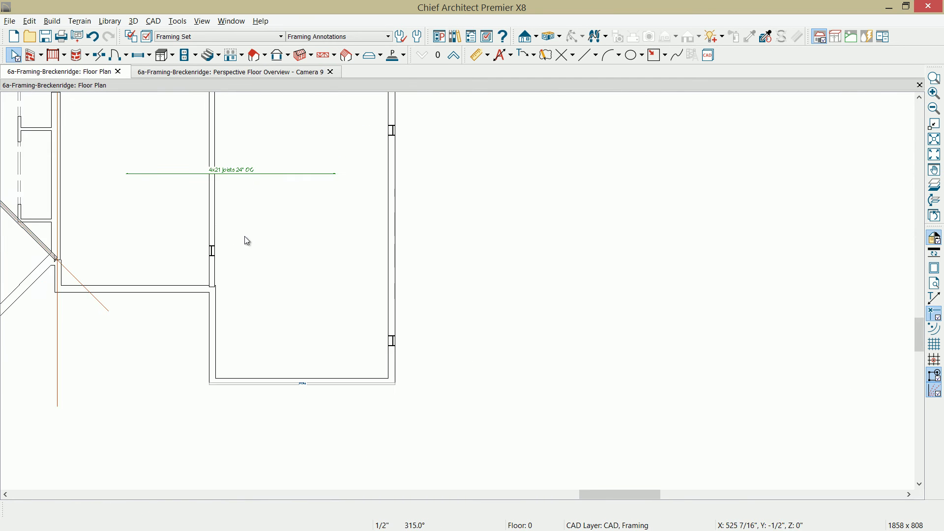
pyautogui.moveTo(247, 234); pyautogui.dragTo(333, 341, button='middle')
pyautogui.scroll(-3, 340, 346)
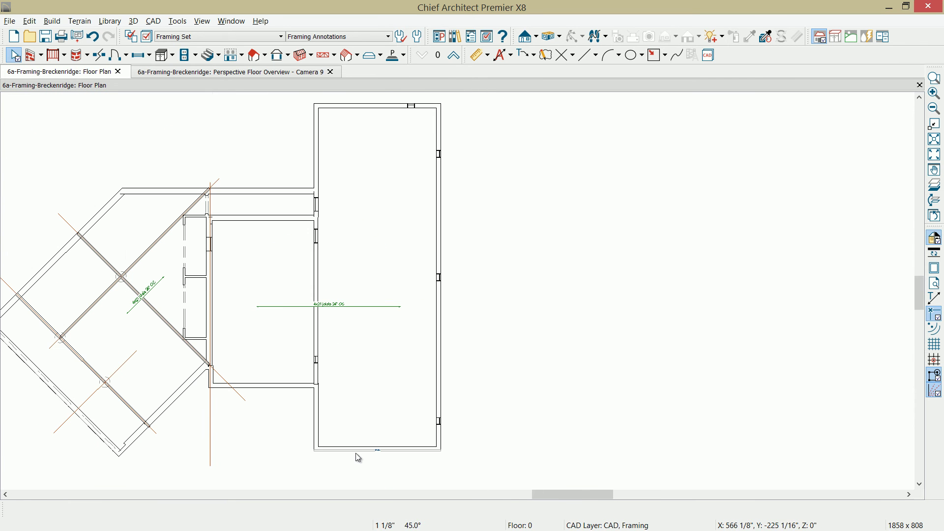
pyautogui.click(356, 451)
pyautogui.press('Tab')
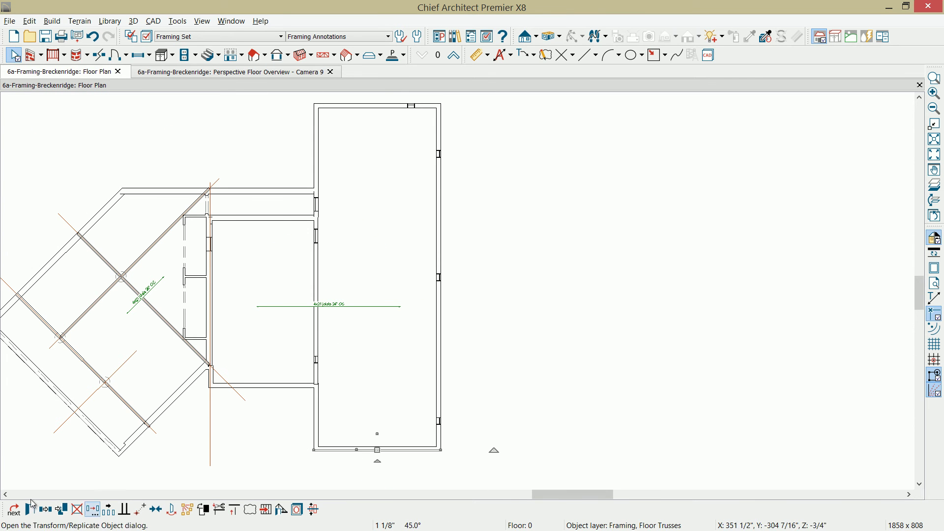
pyautogui.click(109, 510)
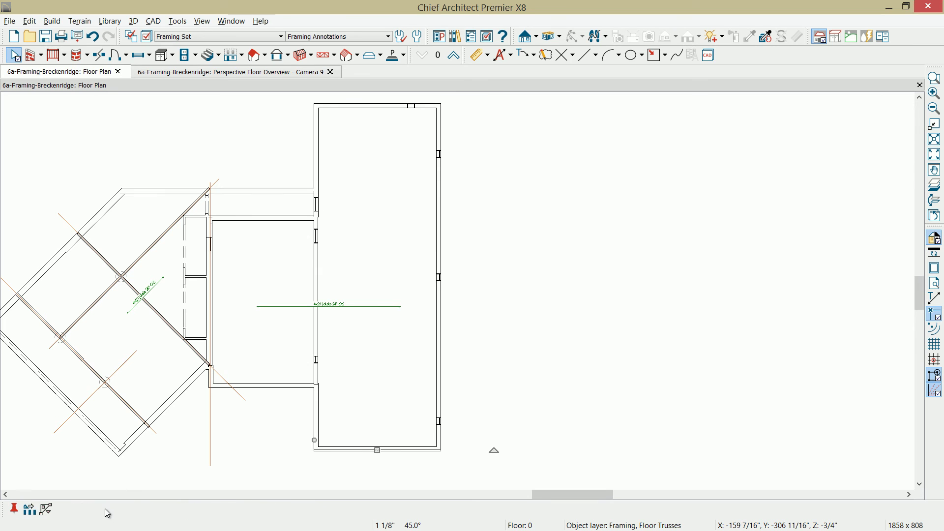
pyautogui.click(29, 510)
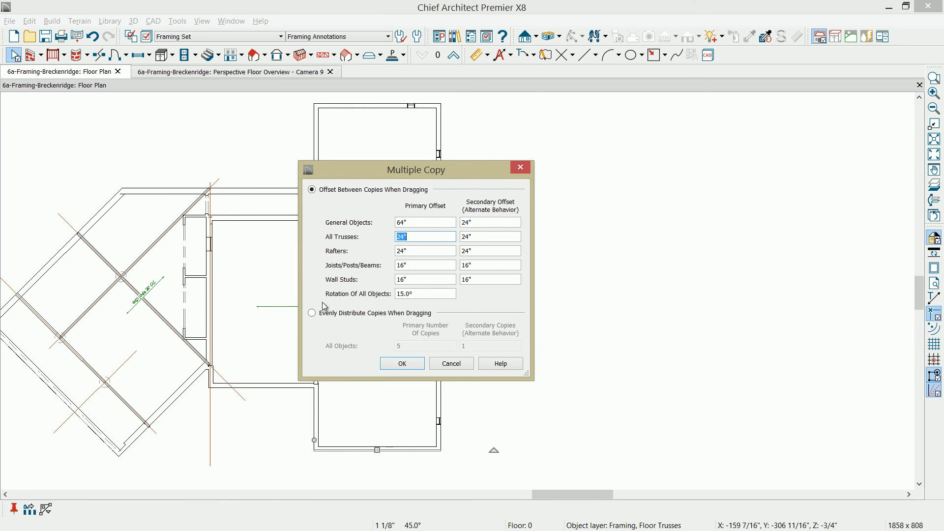
pyautogui.click(401, 364)
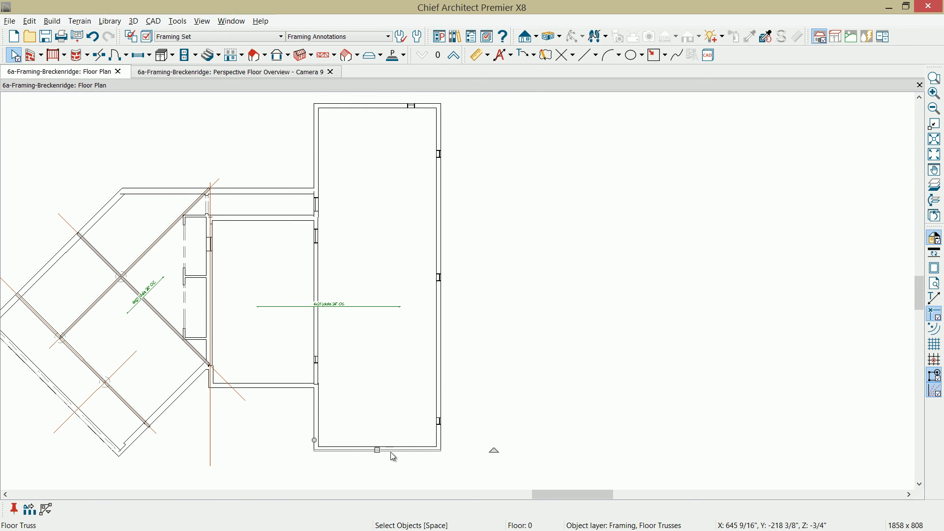
pyautogui.moveTo(382, 453); pyautogui.dragTo(379, 101)
# - Move the uppermost truss point to point so it sits flush with the upper end wall's outer face, and check the perspective overview
pyautogui.moveTo(387, 173); pyautogui.dragTo(399, 288, button='middle')
pyautogui.scroll(6, 400, 275)
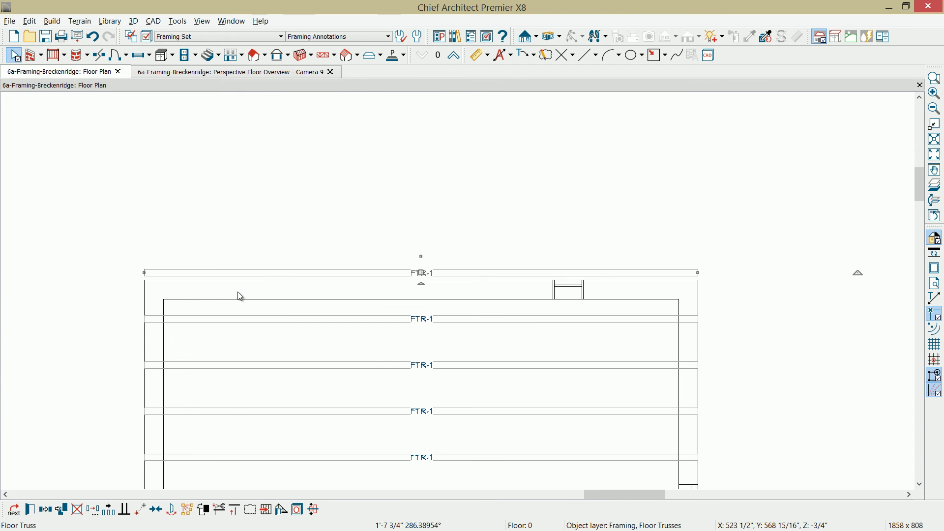
pyautogui.click(141, 509)
pyautogui.scroll(2, 145, 274)
pyautogui.click(145, 272)
pyautogui.click(146, 287)
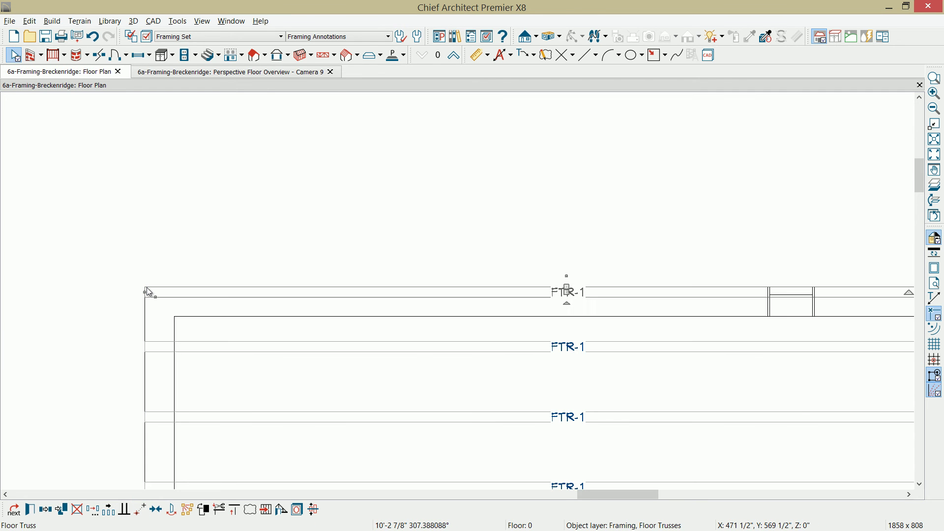
pyautogui.click(300, 74)
pyautogui.scroll(-3, 486, 325)
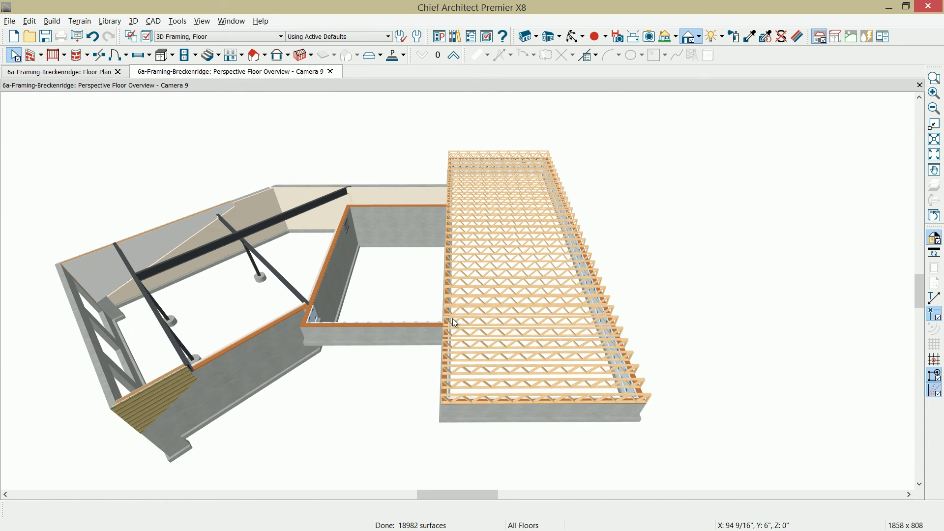
pyautogui.scroll(1, 567, 359)
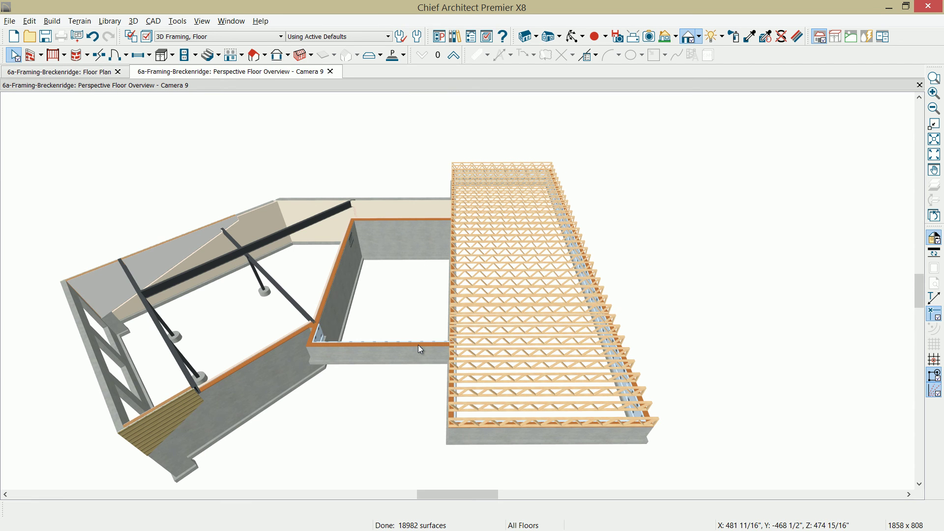
# - Draw a floor truss along the upper wall of the middle section in the floor plan, from the long wing's wall to the garage-side wall
pyautogui.click(62, 72)
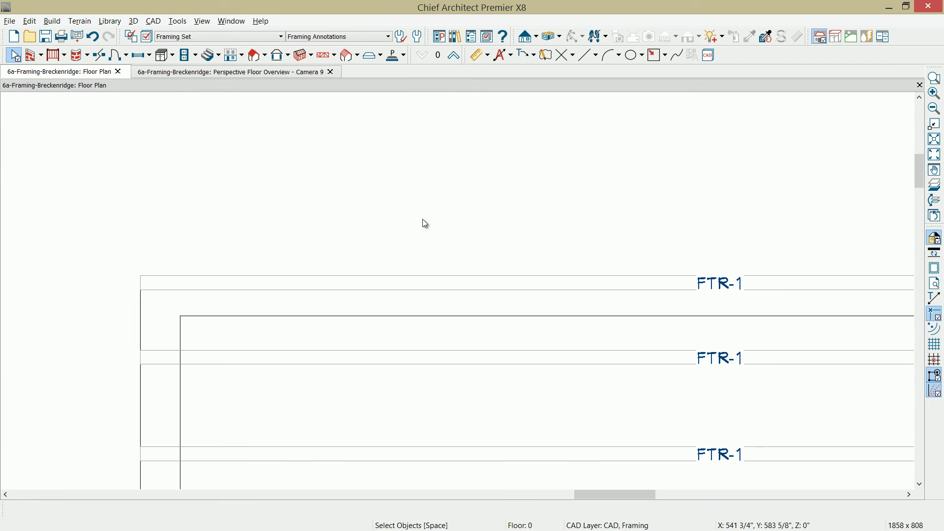
pyautogui.scroll(-2, 423, 220)
pyautogui.scroll(-2, 418, 295)
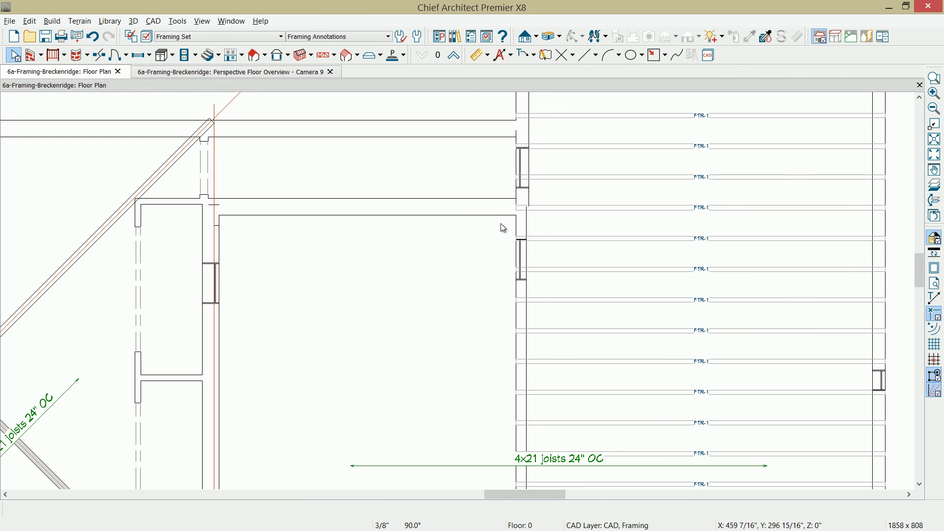
pyautogui.click(323, 54)
pyautogui.moveTo(531, 219); pyautogui.dragTo(202, 222)
# - Move the middle section's truss point to point so its edge meets the edge of the adjacent long-wing truss
pyautogui.click(275, 218)
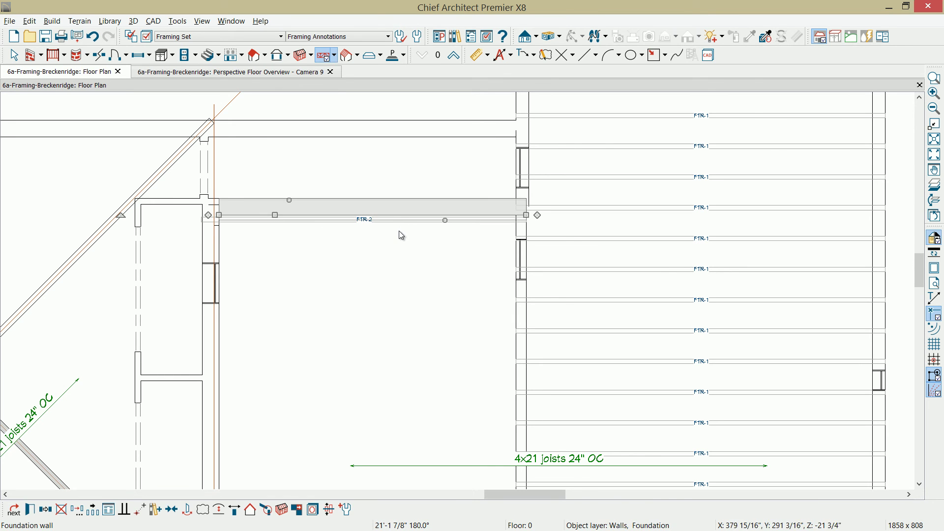
pyautogui.press('Tab')
pyautogui.scroll(2, 519, 217)
pyautogui.scroll(1, 571, 214)
pyautogui.scroll(2, 540, 234)
pyautogui.click(140, 510)
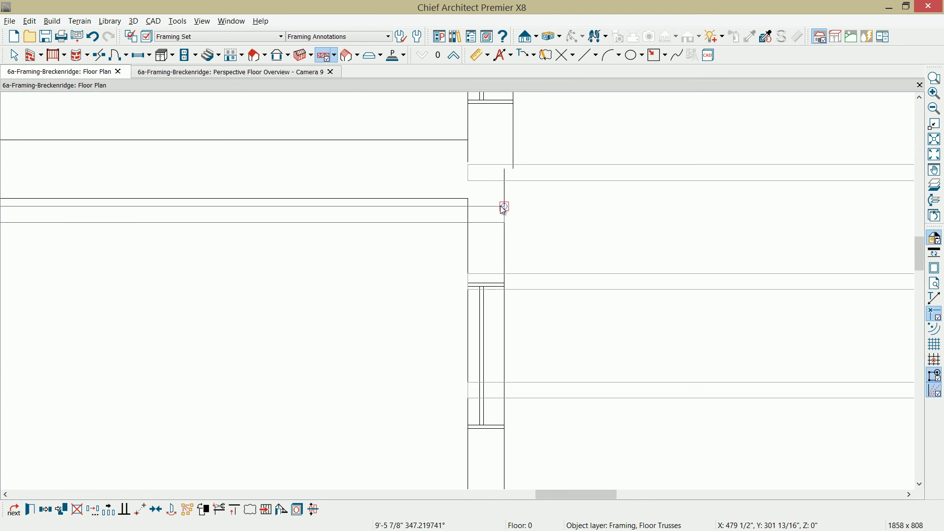
pyautogui.click(504, 207)
pyautogui.click(504, 181)
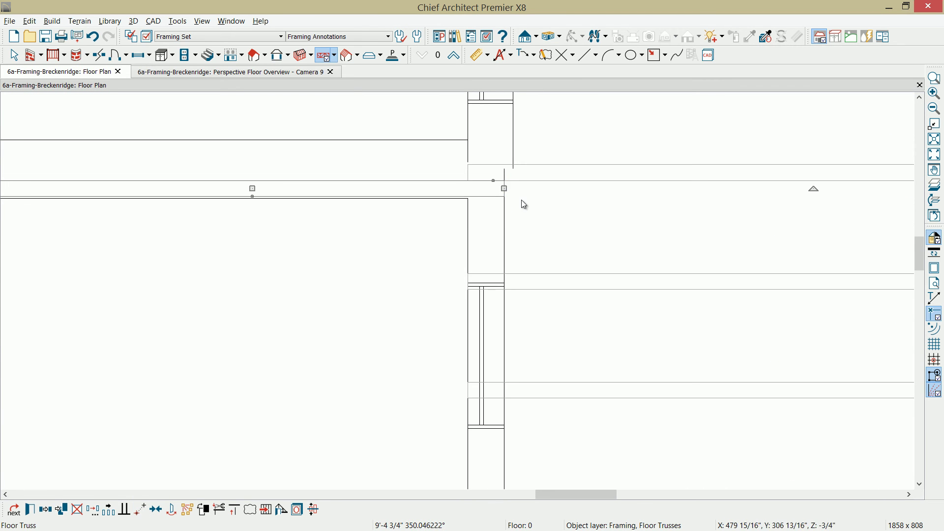
pyautogui.press('Escape')
# - Shorten the garage-side end of the middle section's truss to the bearing line within the foundation wall
pyautogui.scroll(-3, 414, 246)
pyautogui.moveTo(334, 296); pyautogui.dragTo(512, 285, button='middle')
pyautogui.scroll(-2, 504, 238)
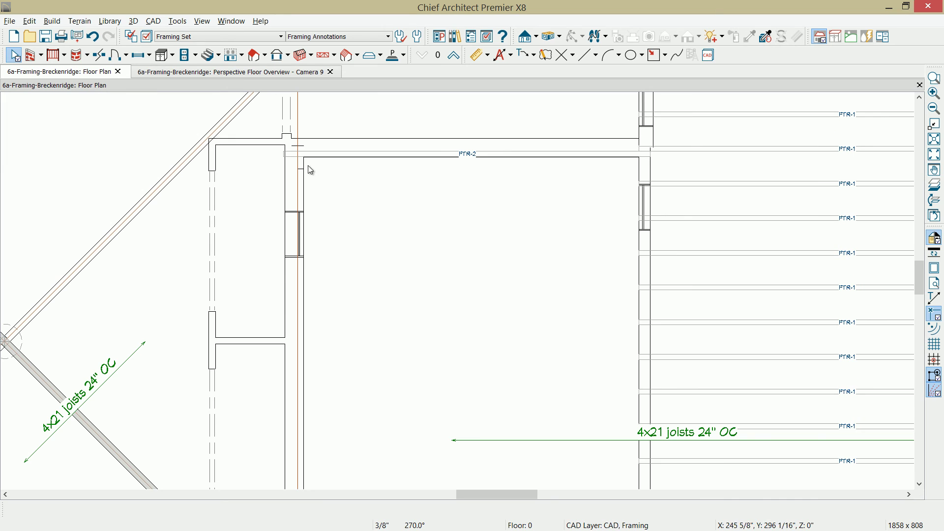
pyautogui.click(284, 156)
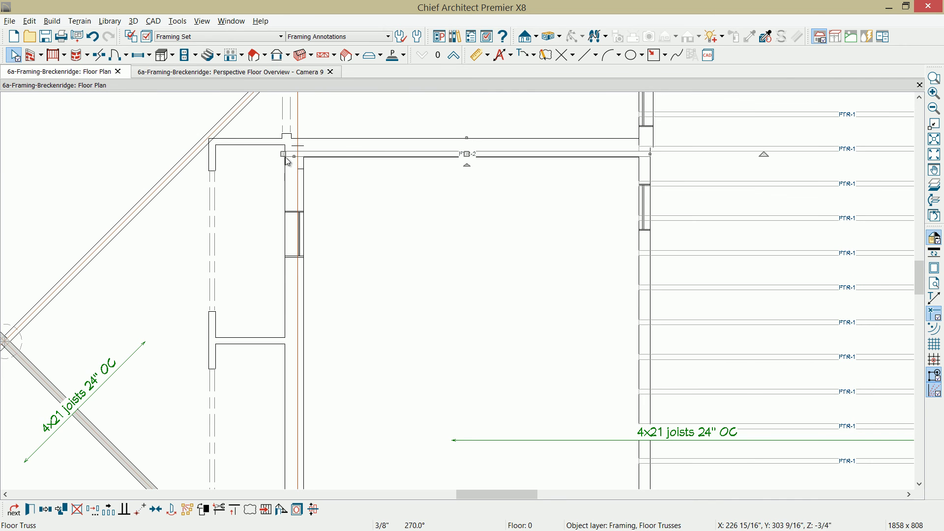
pyautogui.moveTo(283, 157); pyautogui.dragTo(295, 155)
# - Multiple-copy the middle section's truss down to its lower wall
pyautogui.scroll(-2, 411, 228)
pyautogui.moveTo(439, 325); pyautogui.dragTo(418, 260, button='middle')
pyautogui.scroll(-1, 418, 260)
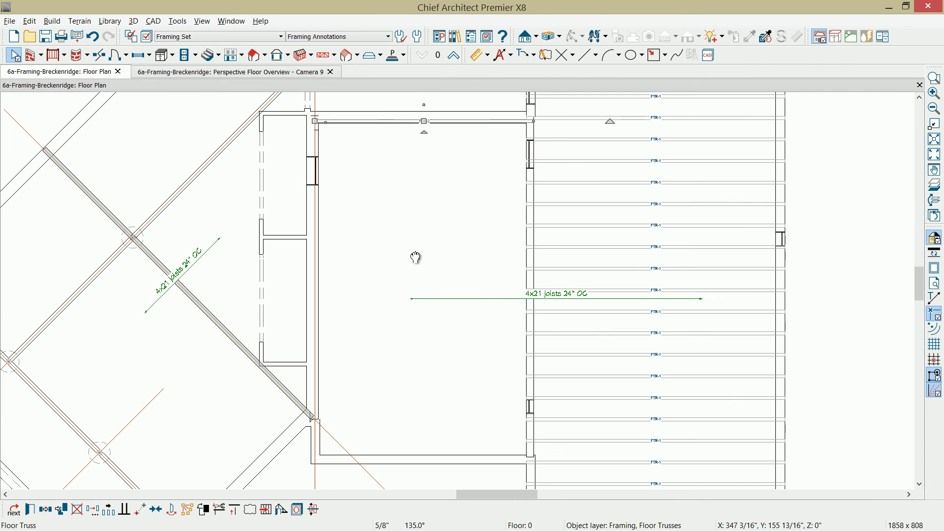
pyautogui.press('Escape')
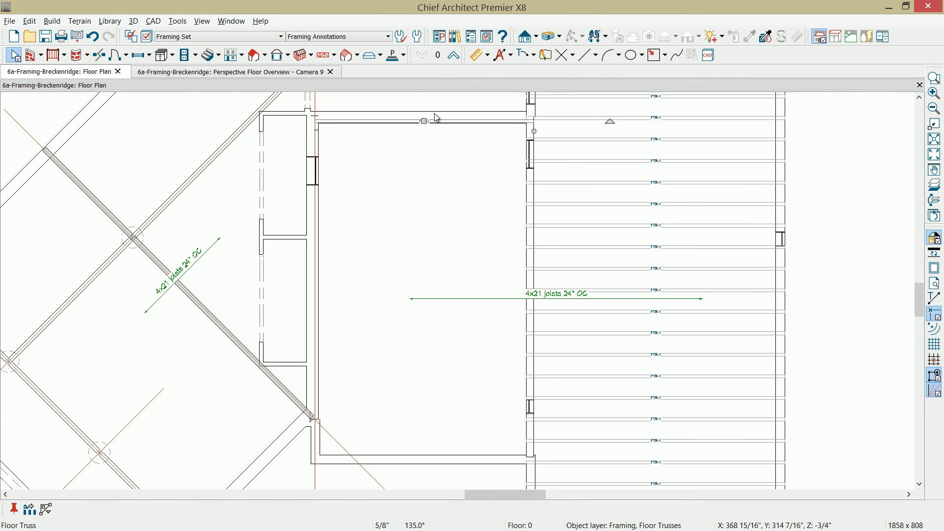
pyautogui.moveTo(425, 122); pyautogui.dragTo(451, 452)
pyautogui.scroll(-3, 554, 335)
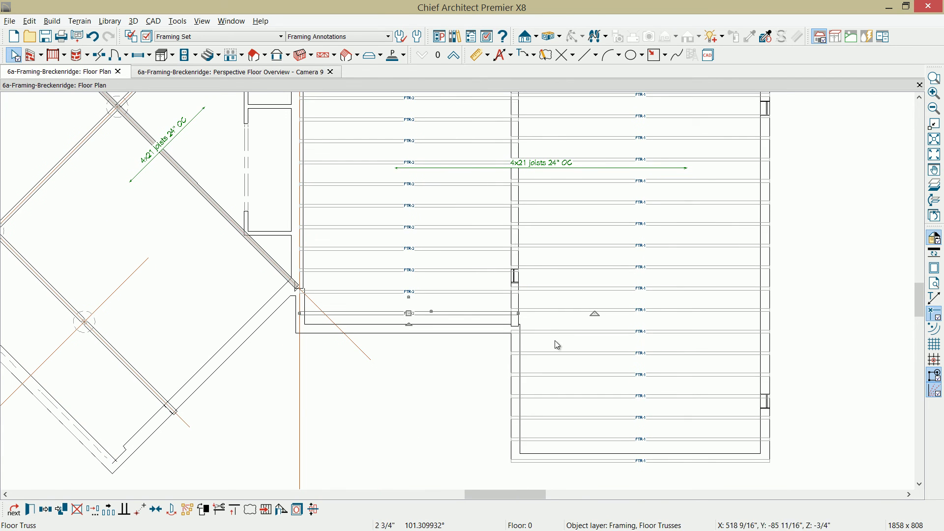
# - Extend the long-wing truss aligned with the middle section's lower wall to that section's outer corner, and check the perspective overview
pyautogui.click(555, 332)
pyautogui.moveTo(512, 334); pyautogui.dragTo(297, 339)
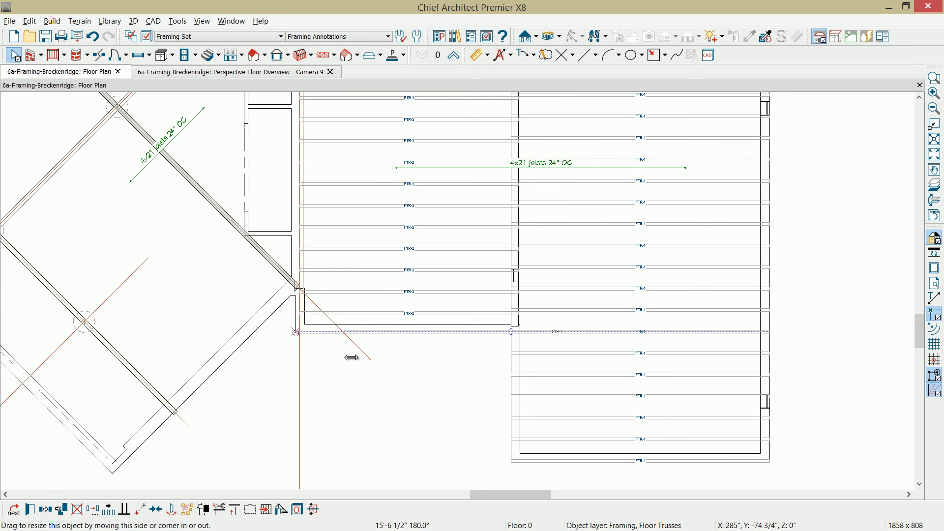
pyautogui.click(277, 72)
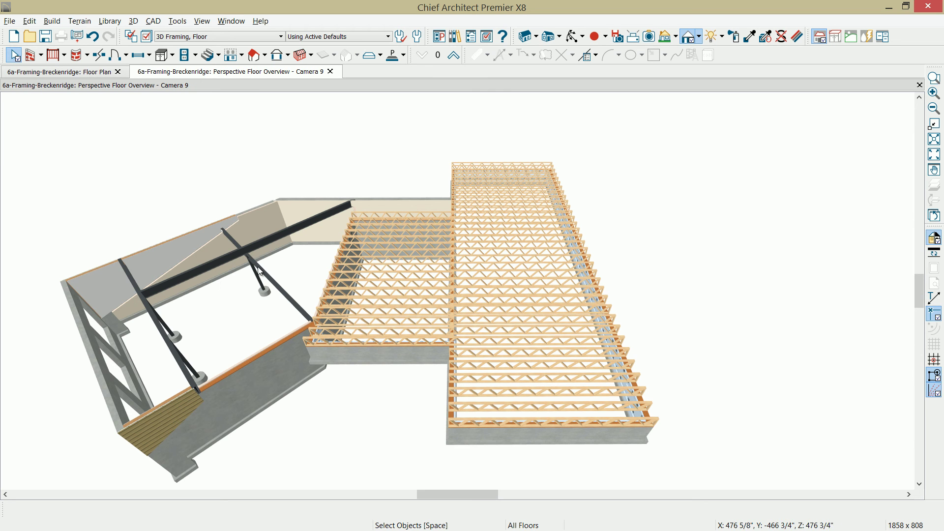
# - Draw an angled floor truss along the garage's lower foundation wall in the floor plan, from the steel beam's end to the middle section's corner
pyautogui.click(91, 73)
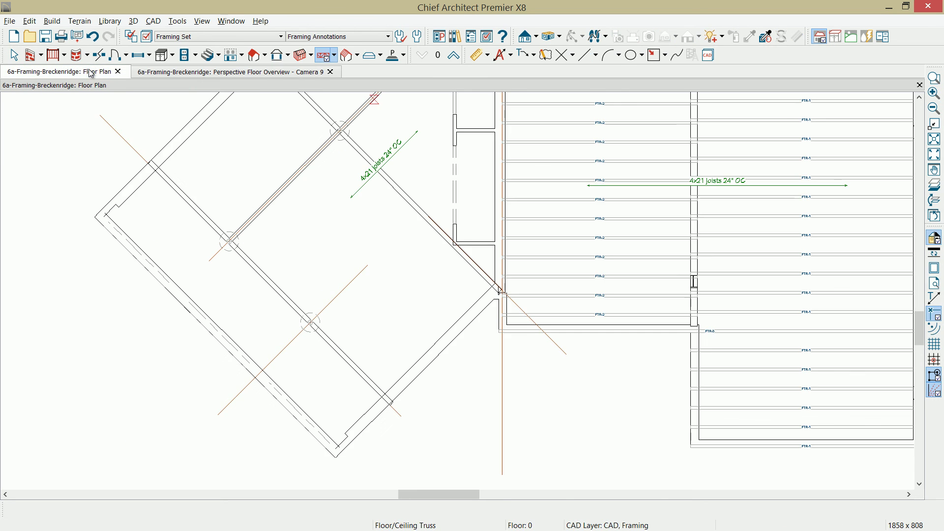
pyautogui.moveTo(382, 318); pyautogui.dragTo(308, 274, button='middle')
pyautogui.scroll(1, 307, 274)
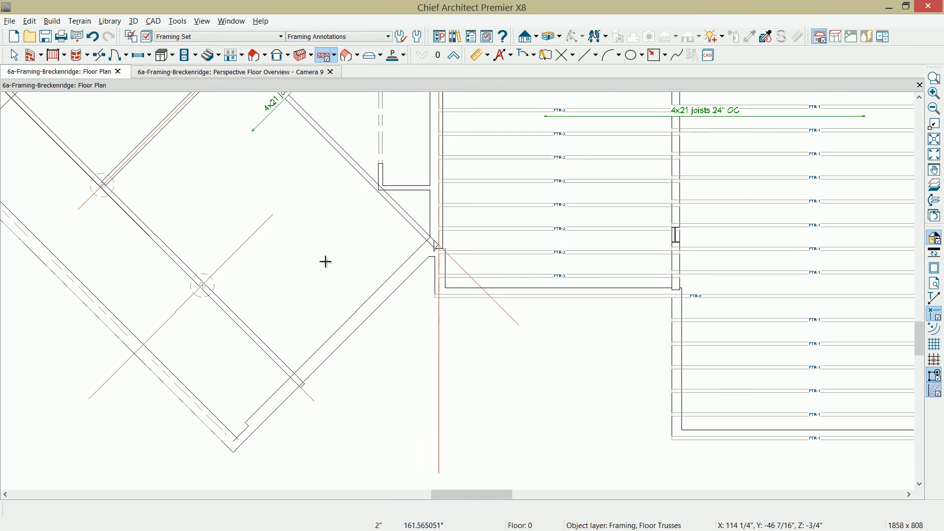
pyautogui.moveTo(298, 389); pyautogui.dragTo(440, 247)
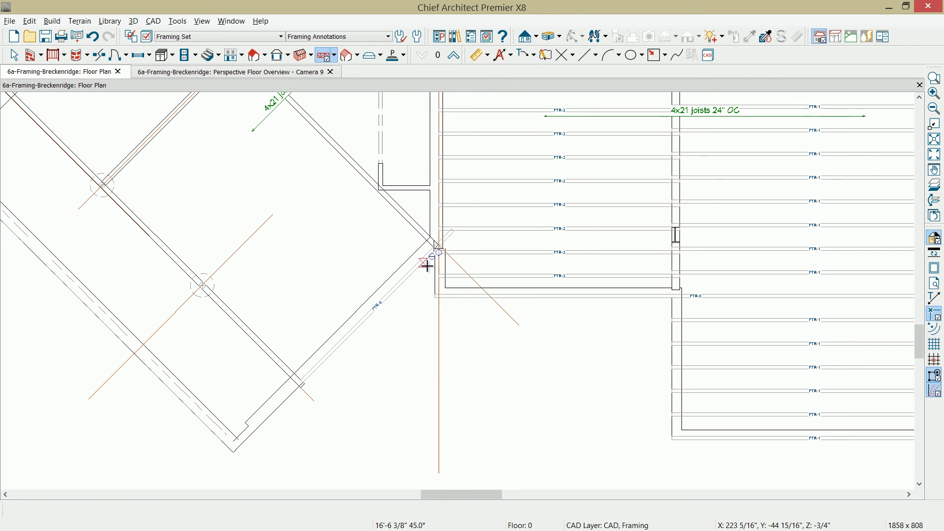
# - Multiple-copy the angled garage truss between the two parallel steel beams, up to the perpendicular beam
pyautogui.scroll(1, 431, 260)
pyautogui.press('space')
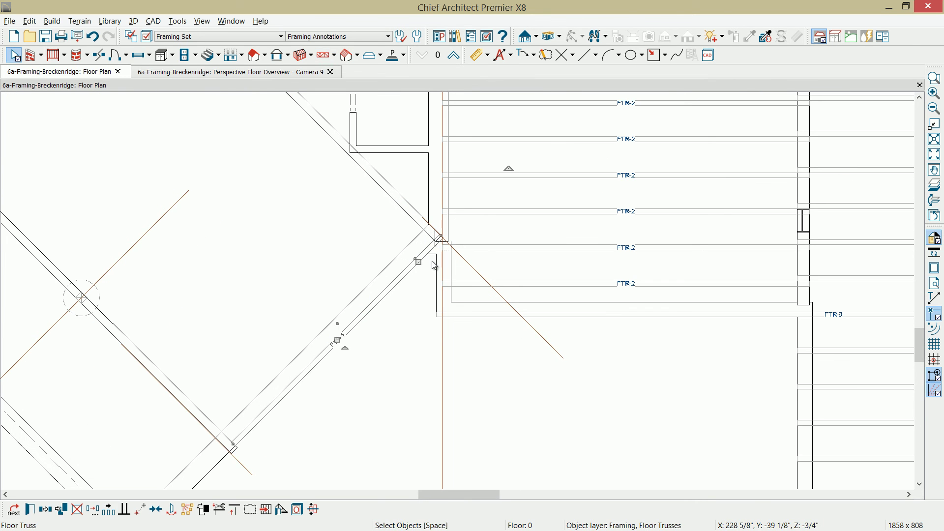
pyautogui.scroll(-1, 438, 281)
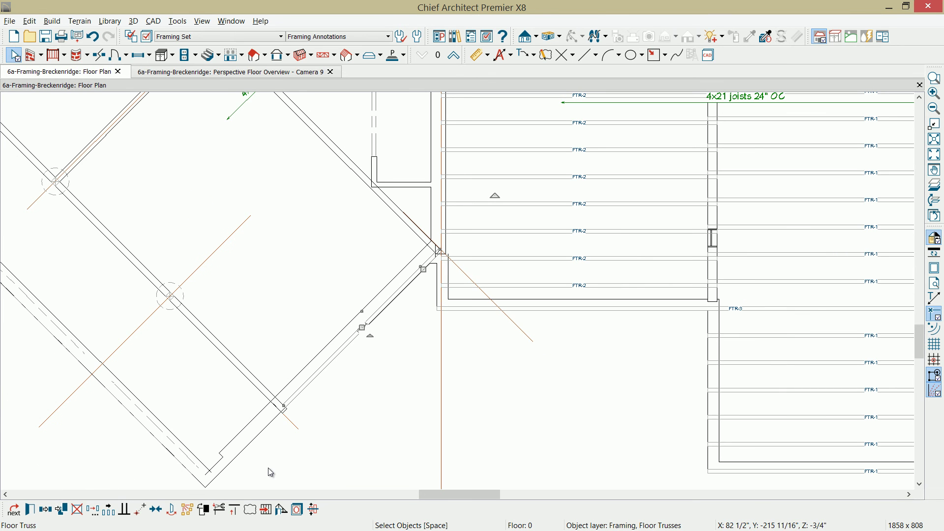
pyautogui.click(109, 512)
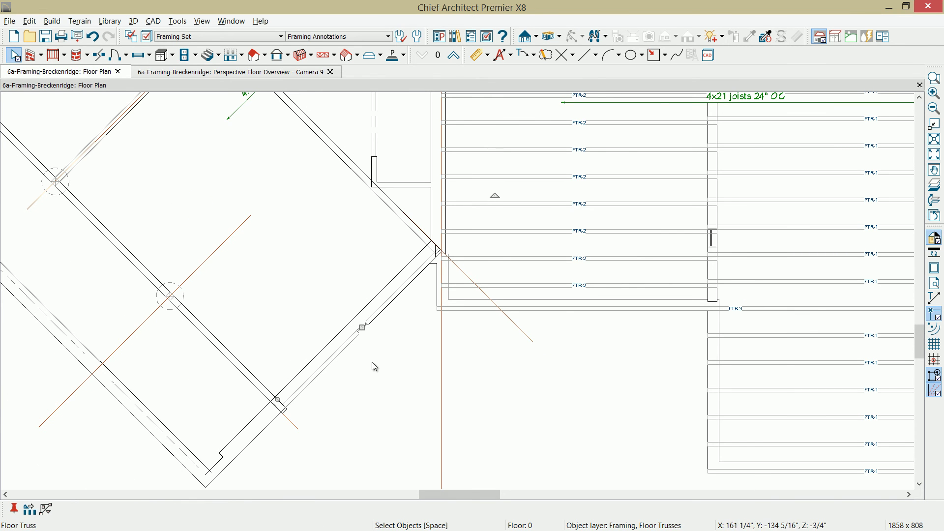
pyautogui.moveTo(362, 328); pyautogui.dragTo(140, 131)
pyautogui.press('Right')
pyautogui.press('Up')
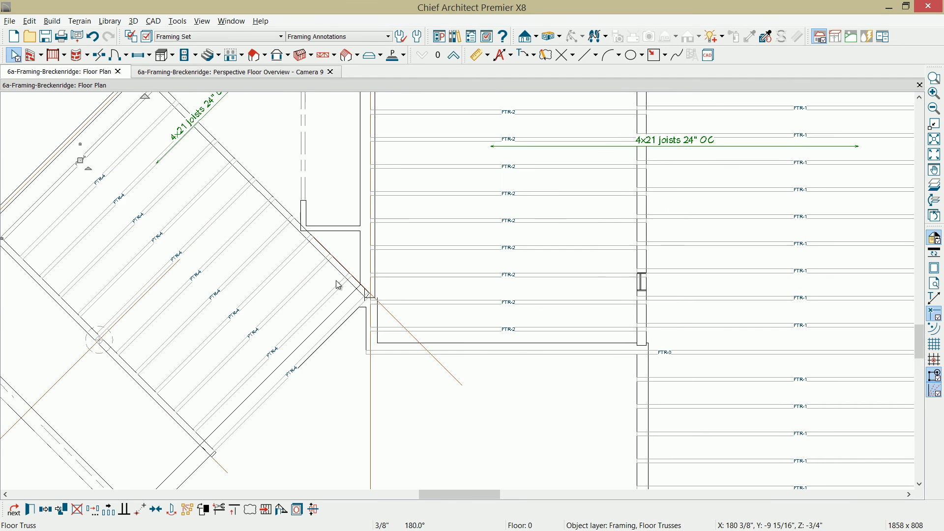
# - Draw a short 45° floor truss about 2'-8" long from the diagonal steel beam to the middle section's garage-side wall
pyautogui.scroll(5, 380, 281)
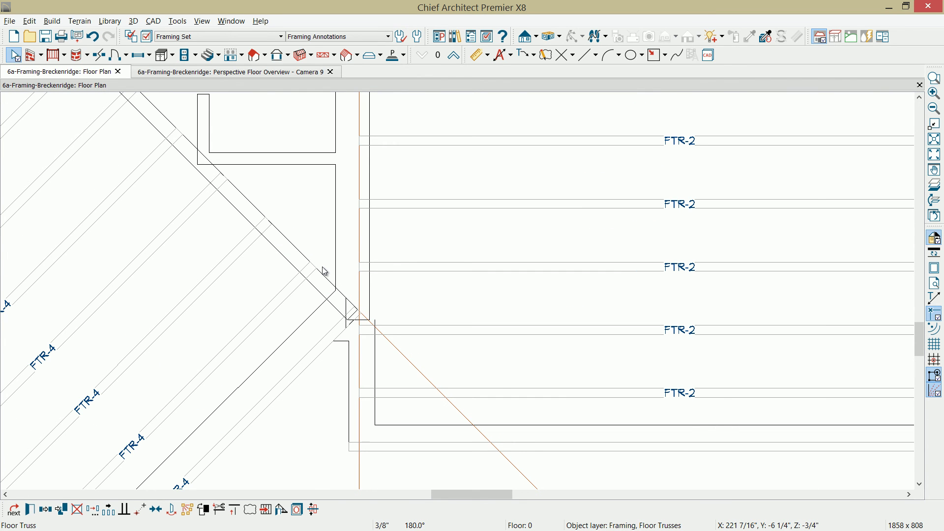
pyautogui.press('space')
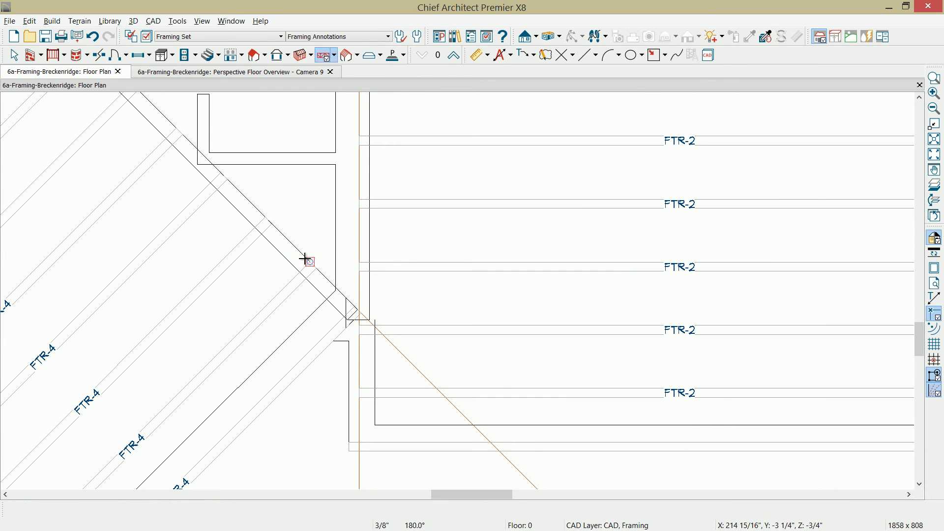
pyautogui.moveTo(303, 259); pyautogui.dragTo(357, 193)
pyautogui.scroll(1, 311, 246)
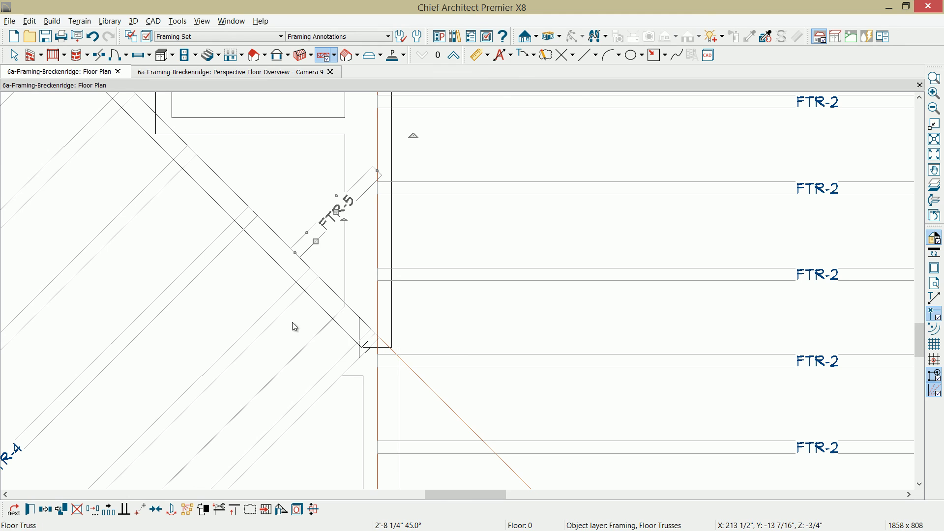
# - Move the short truss point to point alongside the adjacent garage truss and extend its end to the diagonal beam's far edge
pyautogui.click(140, 509)
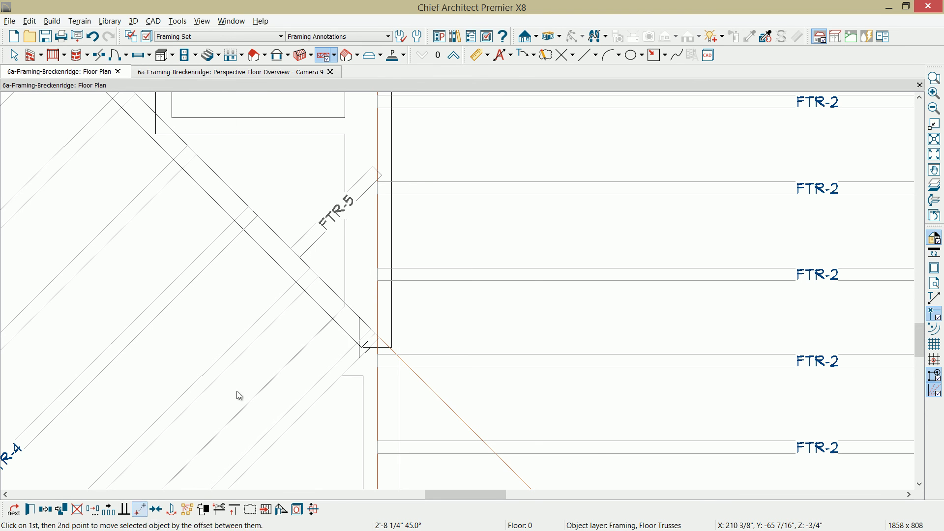
pyautogui.click(300, 258)
pyautogui.click(312, 269)
pyautogui.moveTo(305, 264); pyautogui.dragTo(291, 278)
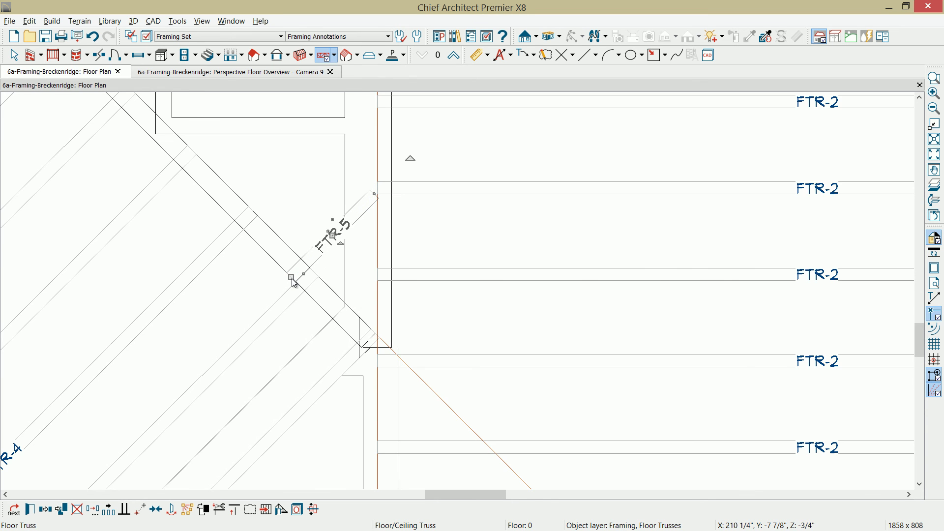
# - Multiple-copy the short angled truss along the diagonal steel beam, up to the perpendicular steel beam
pyautogui.scroll(-4, 294, 283)
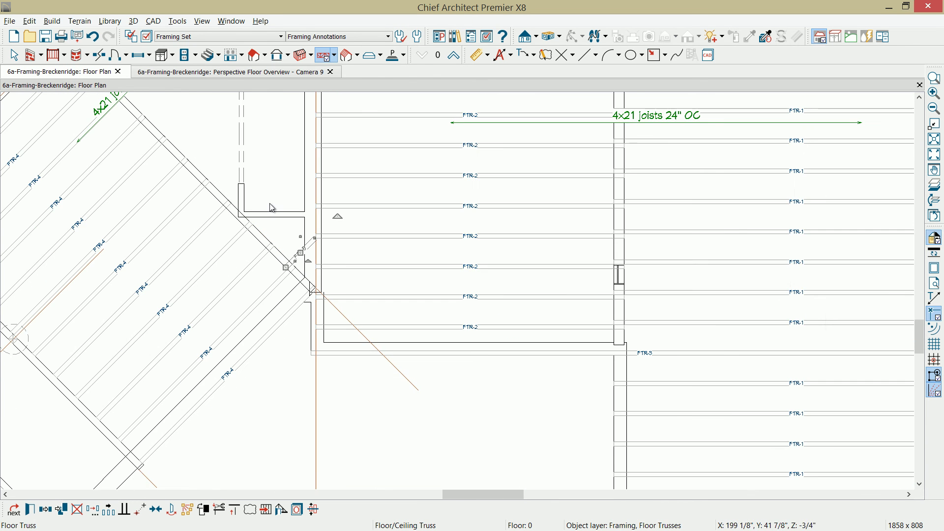
pyautogui.scroll(-3, 272, 207)
pyautogui.scroll(1, 361, 305)
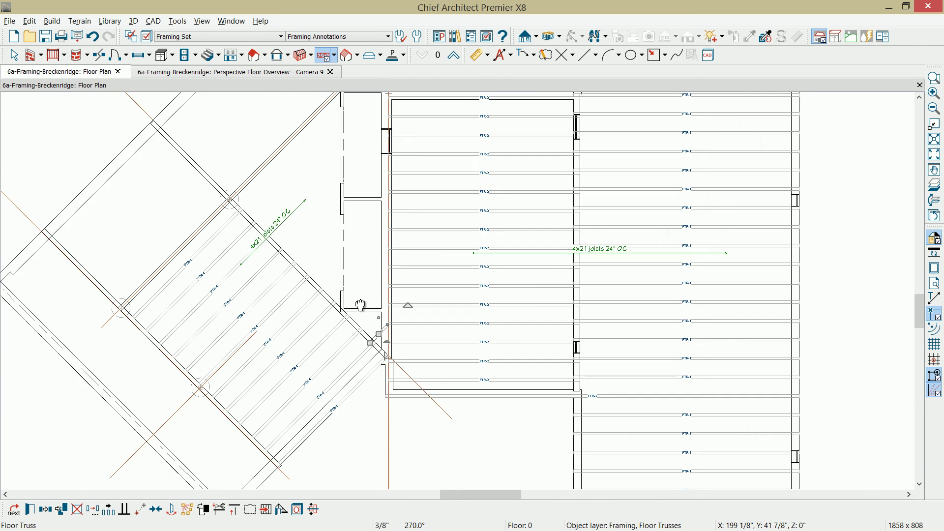
pyautogui.moveTo(379, 334); pyautogui.dragTo(253, 199)
# - Extend the copied short trusses to the vertical guideline along the middle section's garage-side wall and check them in the 3D overview
pyautogui.click(392, 439)
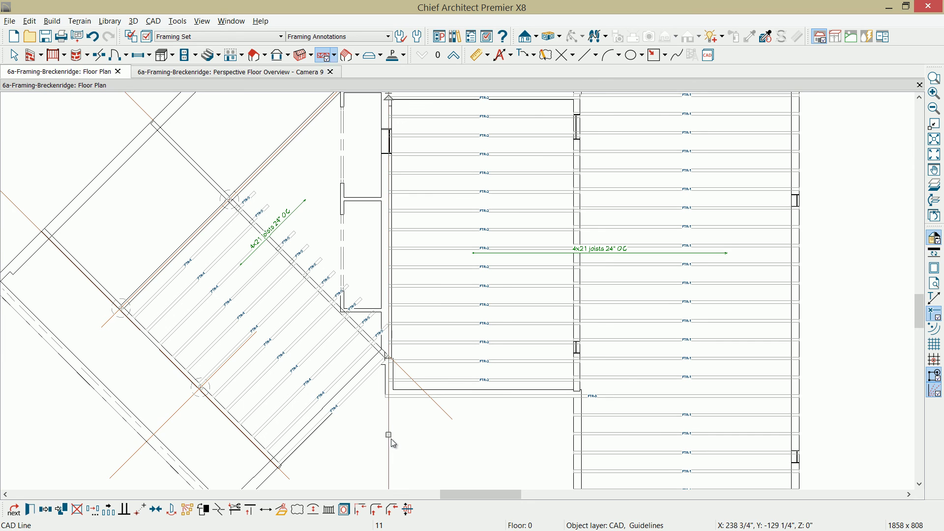
pyautogui.click(253, 512)
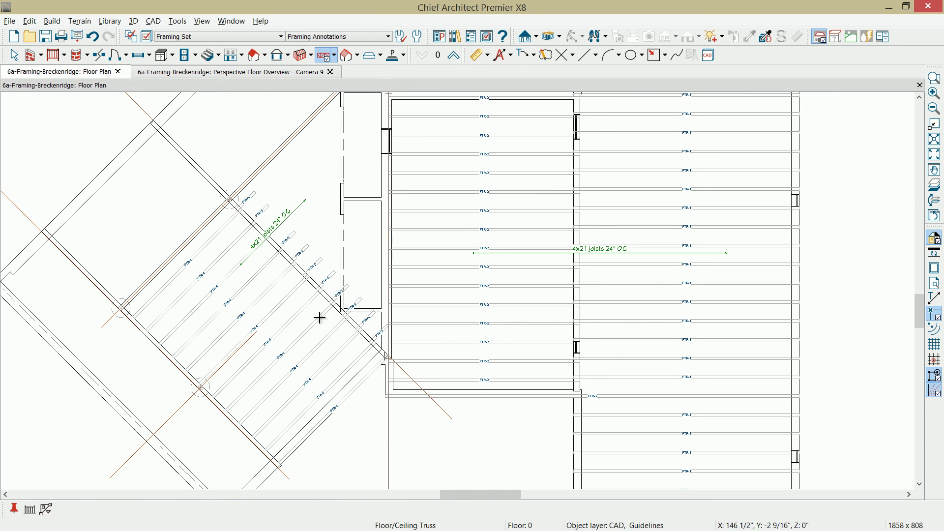
pyautogui.moveTo(249, 198); pyautogui.dragTo(371, 323)
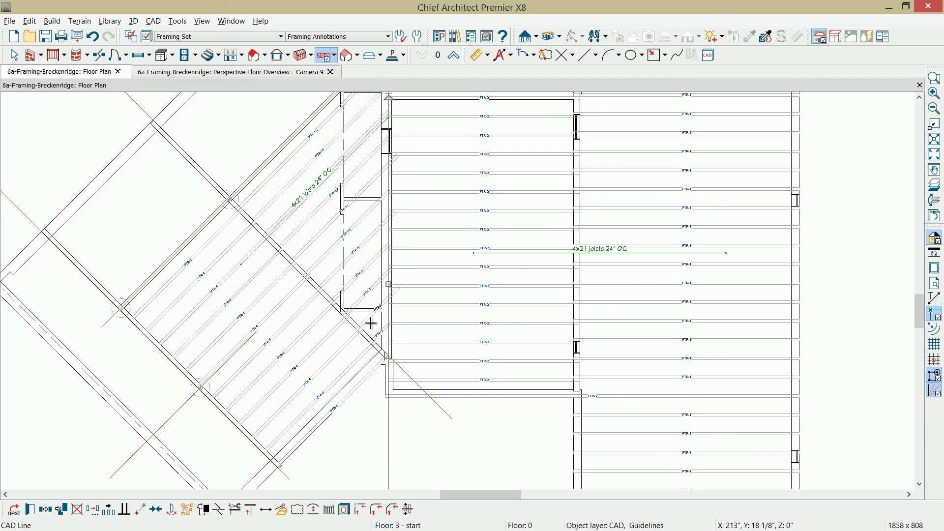
pyautogui.moveTo(342, 202); pyautogui.dragTo(354, 306, button='middle')
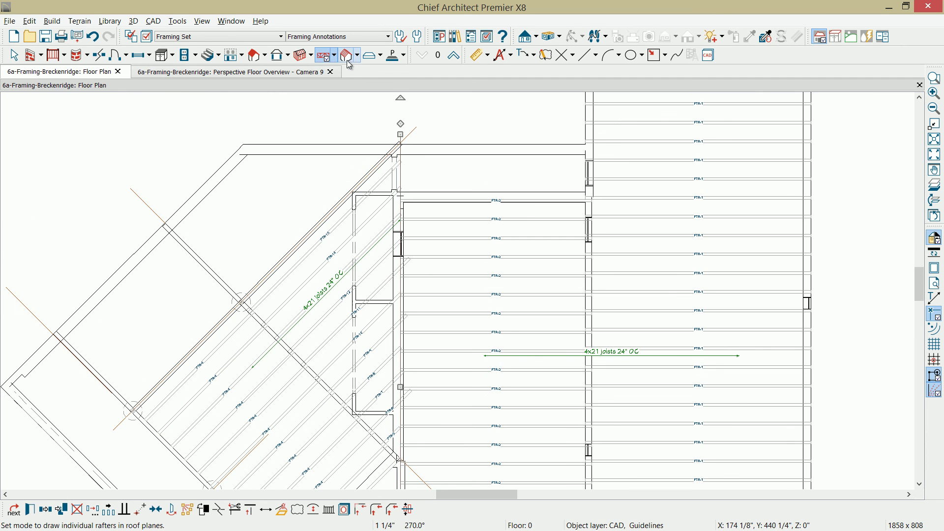
pyautogui.click(298, 72)
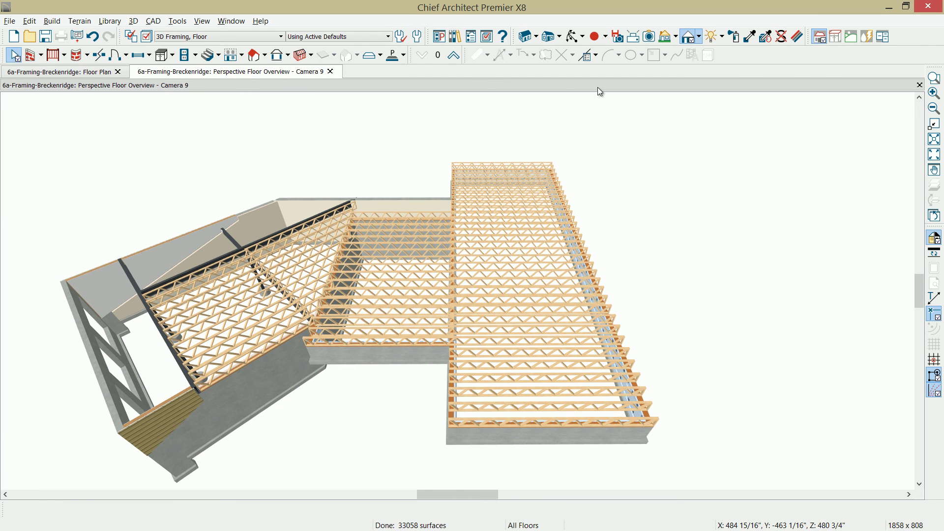
pyautogui.click(574, 36)
pyautogui.moveTo(502, 164); pyautogui.dragTo(363, 245)
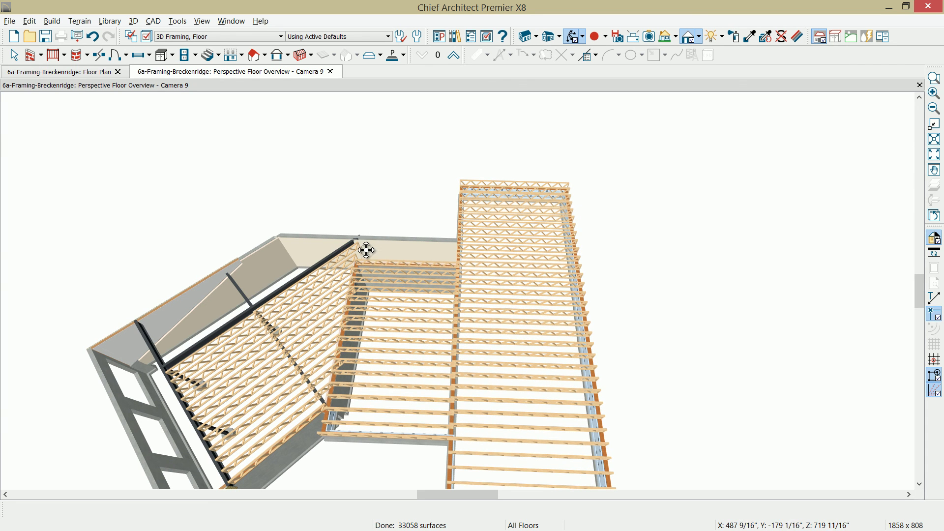
# - Draw a short vertical floor truss from the upper foundation wall to the first middle-section truss and shift it 5 1/8" toward the garage-side guideline
pyautogui.click(76, 75)
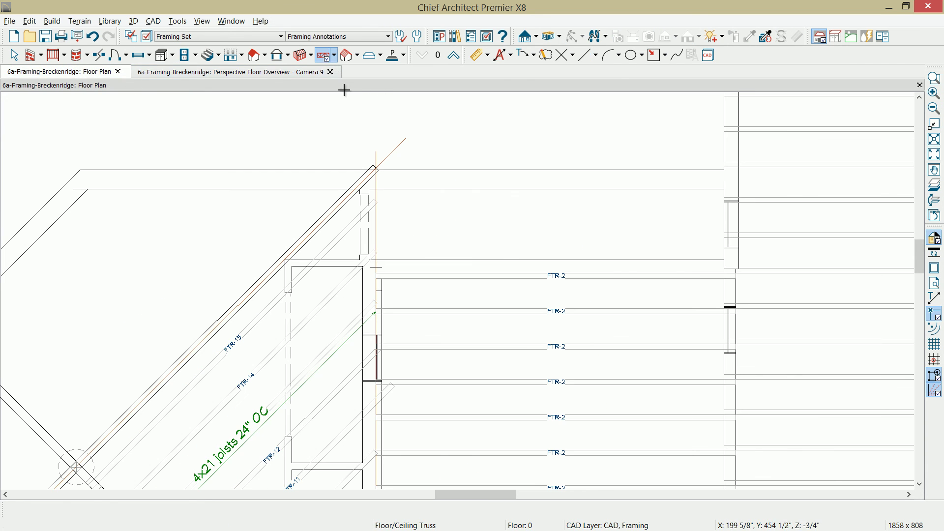
pyautogui.moveTo(387, 195); pyautogui.dragTo(388, 272)
pyautogui.moveTo(388, 232); pyautogui.dragTo(380, 232)
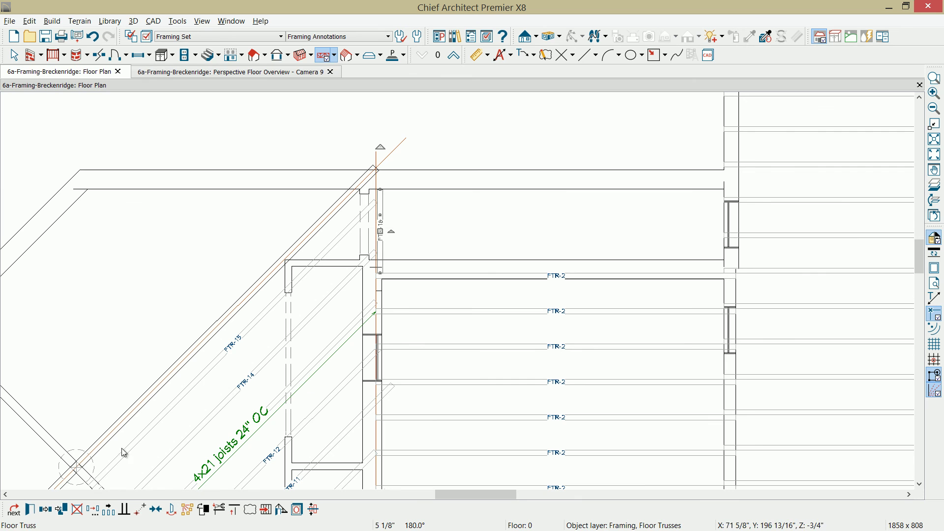
# - Multiple-copy the short vertical truss across the strip above the middle section to add two more, and view them in the 3D overview
pyautogui.click(382, 235)
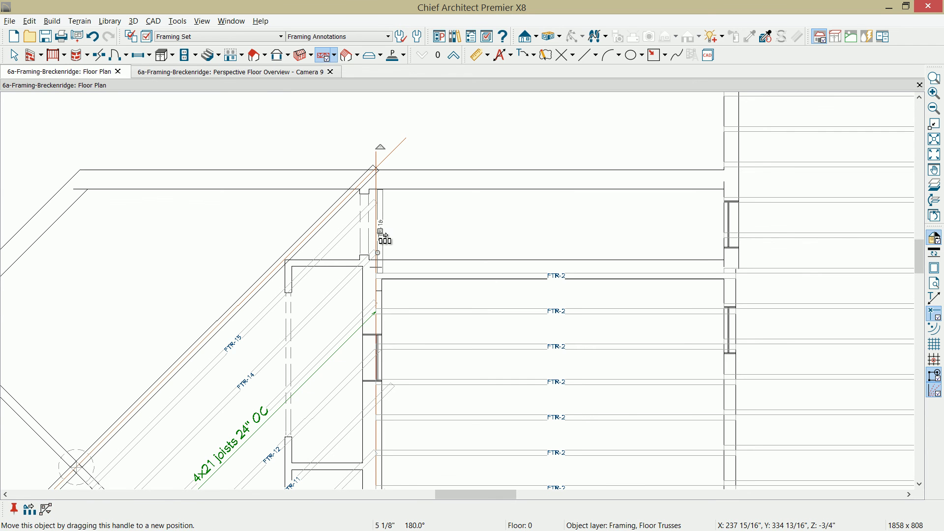
pyautogui.click(443, 240)
pyautogui.click(457, 240)
pyautogui.click(244, 72)
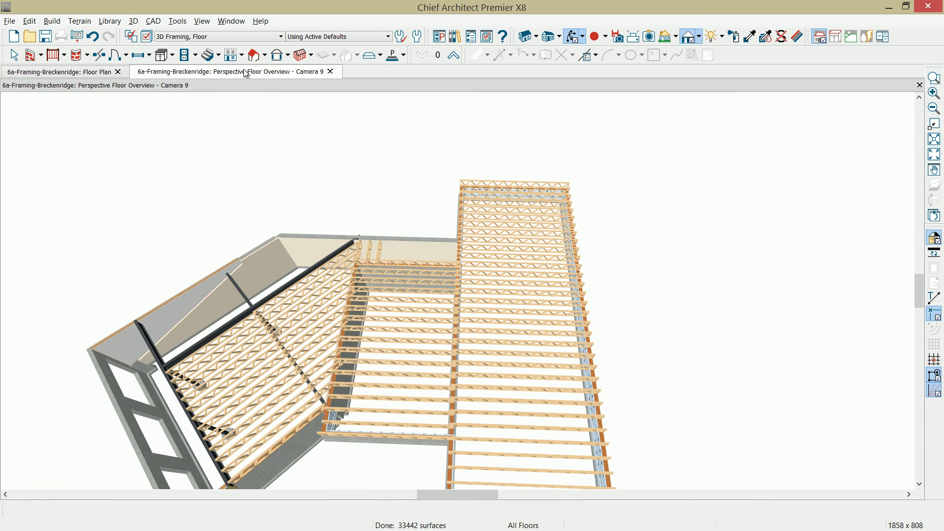
pyautogui.moveTo(407, 264); pyautogui.dragTo(399, 218)
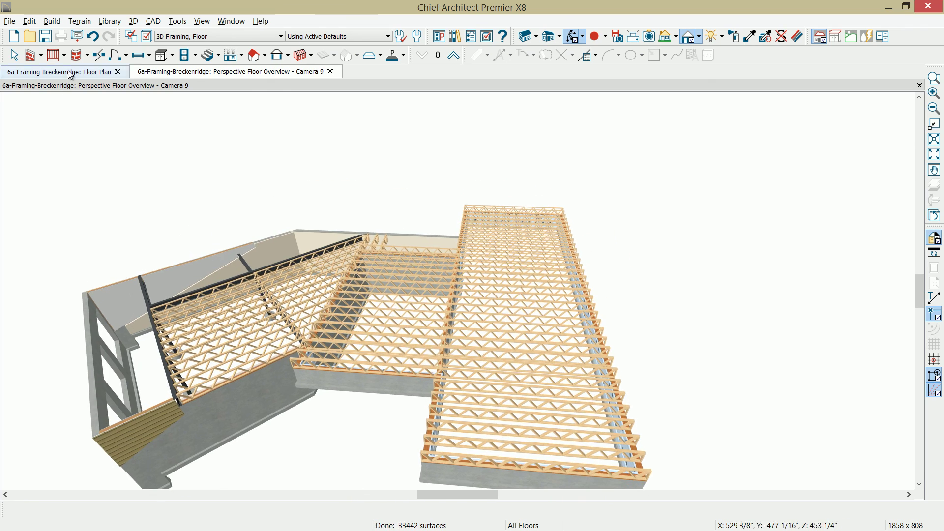
# - On floor 1, draw a floor truss along the long wing's lower exterior wall from corner to corner and shift it 1 3/4" outward
pyautogui.click(72, 72)
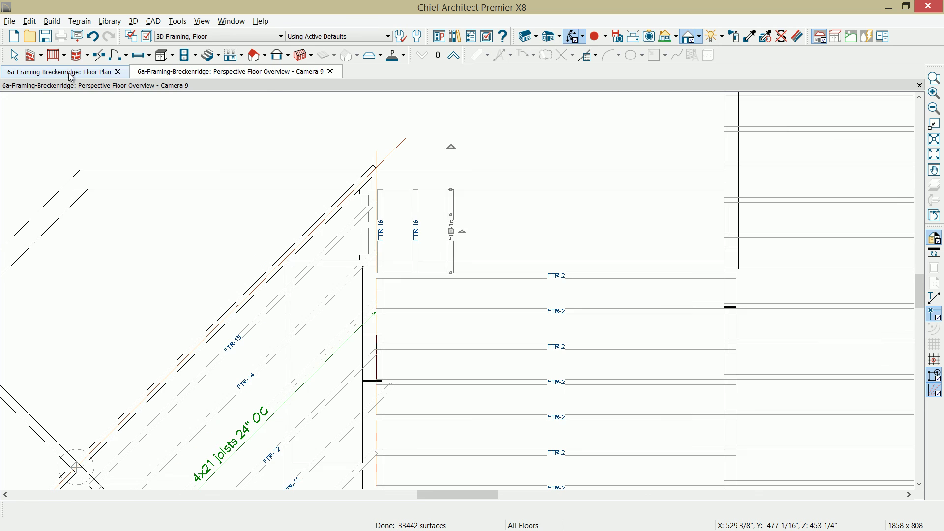
pyautogui.click(453, 55)
pyautogui.scroll(-3, 567, 315)
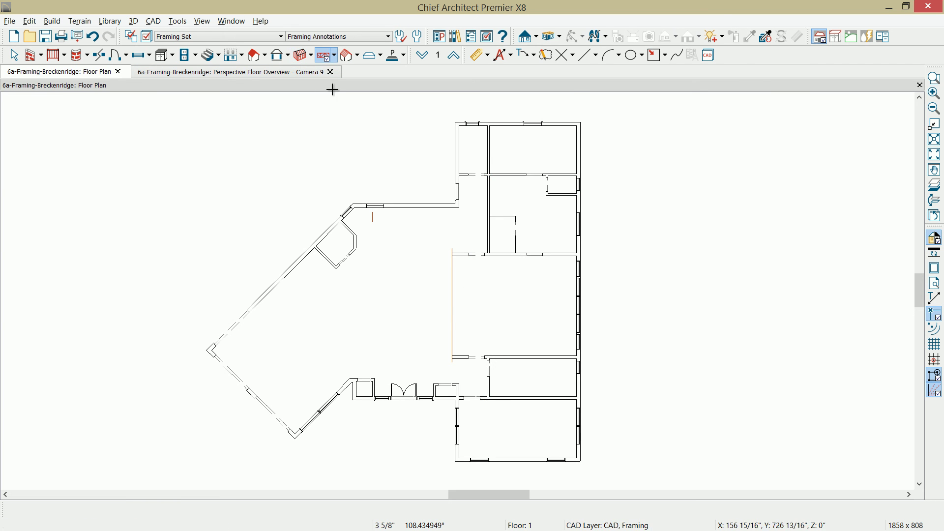
pyautogui.scroll(3, 524, 341)
pyautogui.scroll(1, 526, 341)
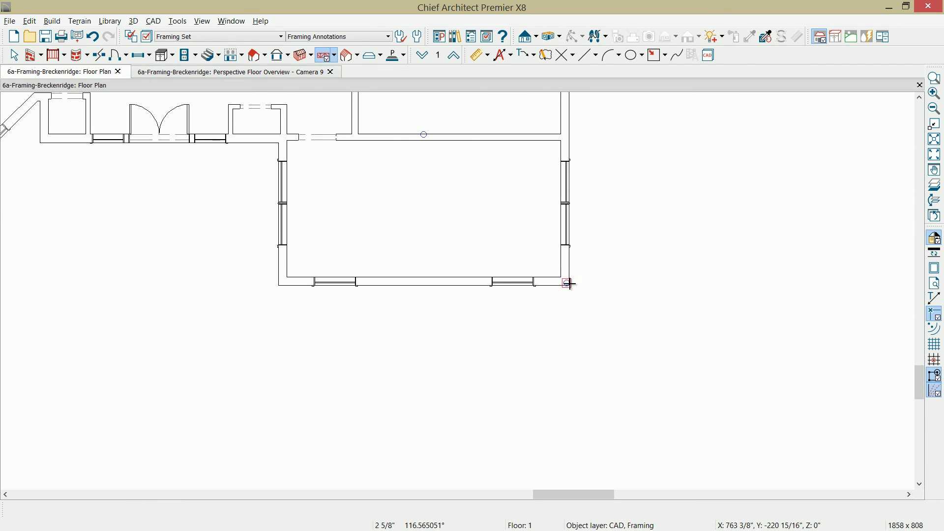
pyautogui.moveTo(567, 282); pyautogui.dragTo(281, 281)
pyautogui.click(425, 285)
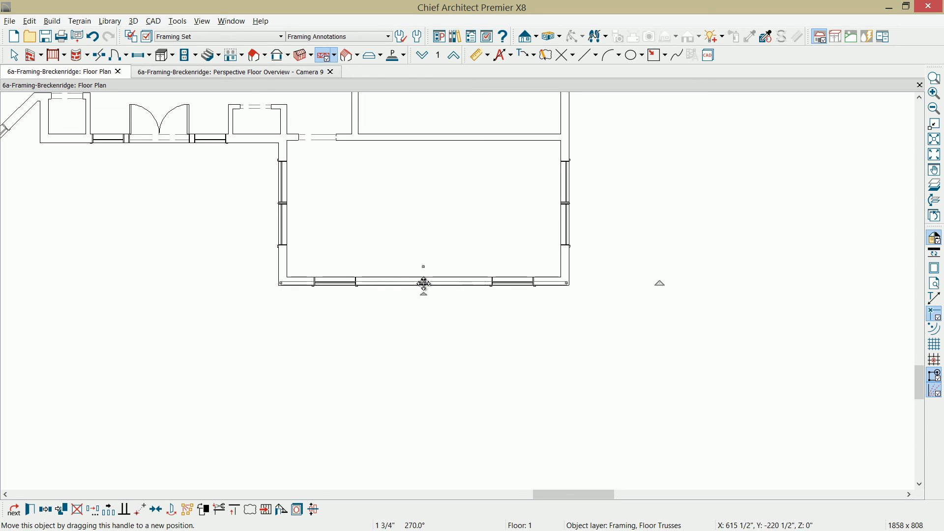
# - Multiple-copy the floor 1 truss up the full length of the long wing to its upper exterior wall
pyautogui.scroll(-1, 424, 281)
pyautogui.moveTo(426, 252); pyautogui.dragTo(449, 349, button='middle')
pyautogui.scroll(-1, 447, 350)
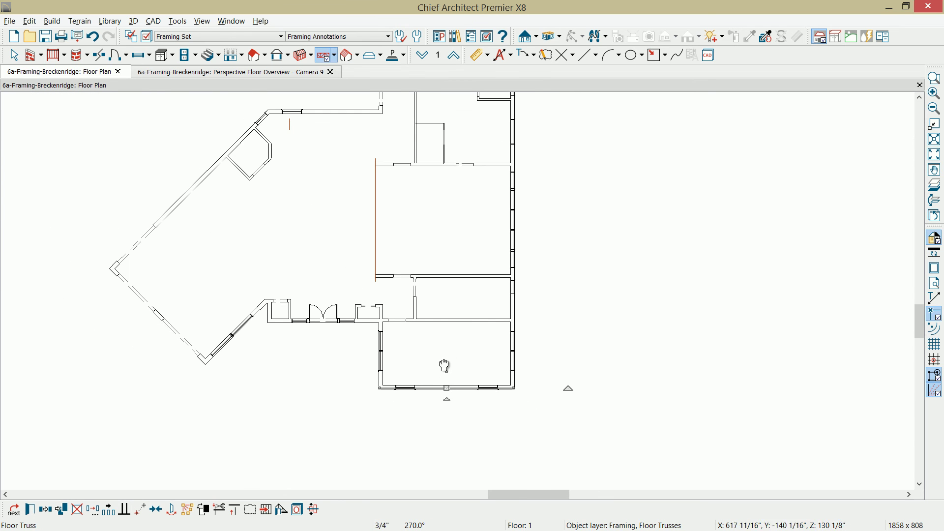
pyautogui.scroll(-1, 436, 375)
pyautogui.moveTo(408, 276); pyautogui.dragTo(396, 128)
pyautogui.scroll(4, 400, 170)
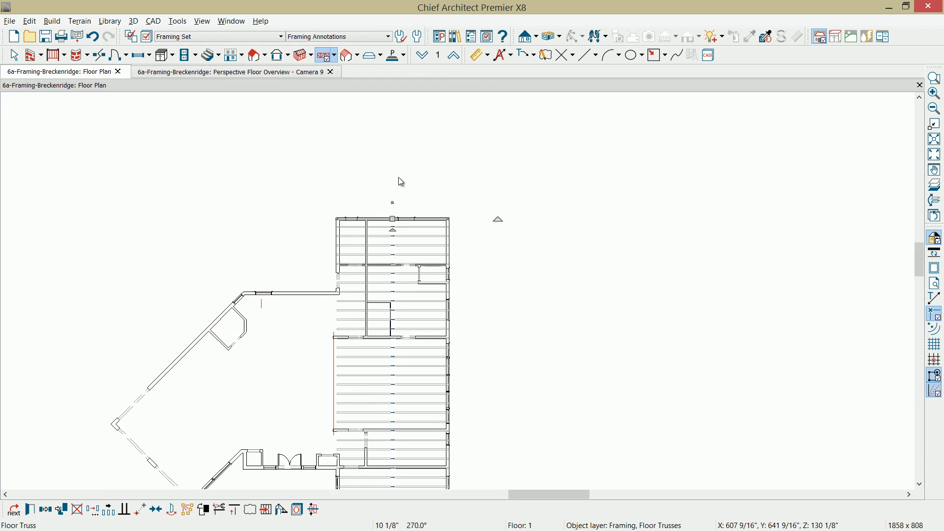
# - Move the topmost floor 1 truss 1 3/4" outward within the upper exterior wall and copy it toward the room
pyautogui.scroll(2, 426, 246)
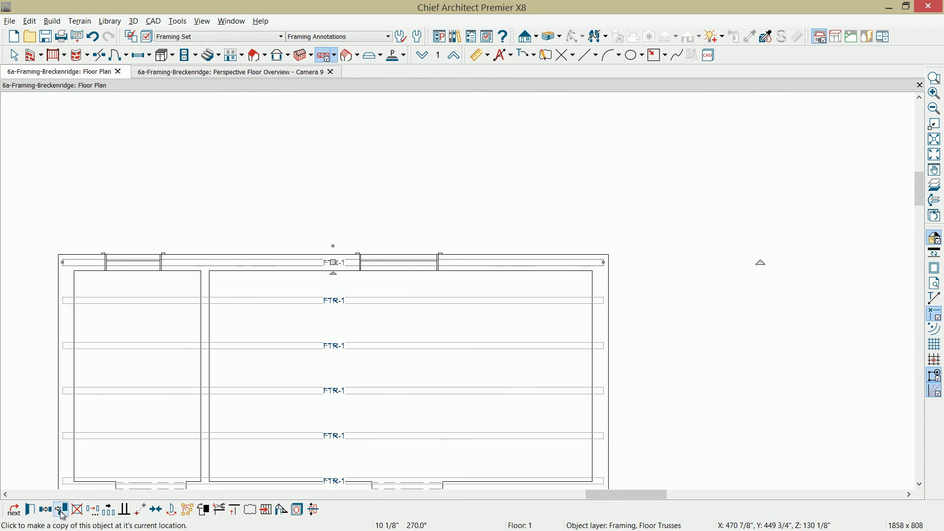
pyautogui.moveTo(334, 263); pyautogui.dragTo(333, 258)
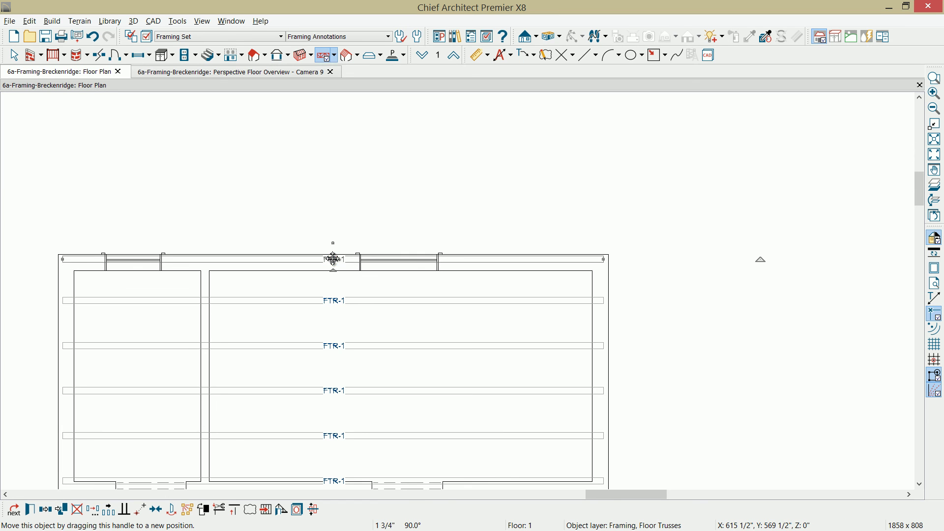
pyautogui.click(45, 509)
pyautogui.moveTo(334, 261); pyautogui.dragTo(335, 280)
# - Check the reference floor, and extend the trusses in the wing's central room to the vertical guideline beside the great room
pyautogui.scroll(-3, 413, 441)
pyautogui.moveTo(413, 440); pyautogui.dragTo(413, 267, button='middle')
pyautogui.scroll(2, 444, 287)
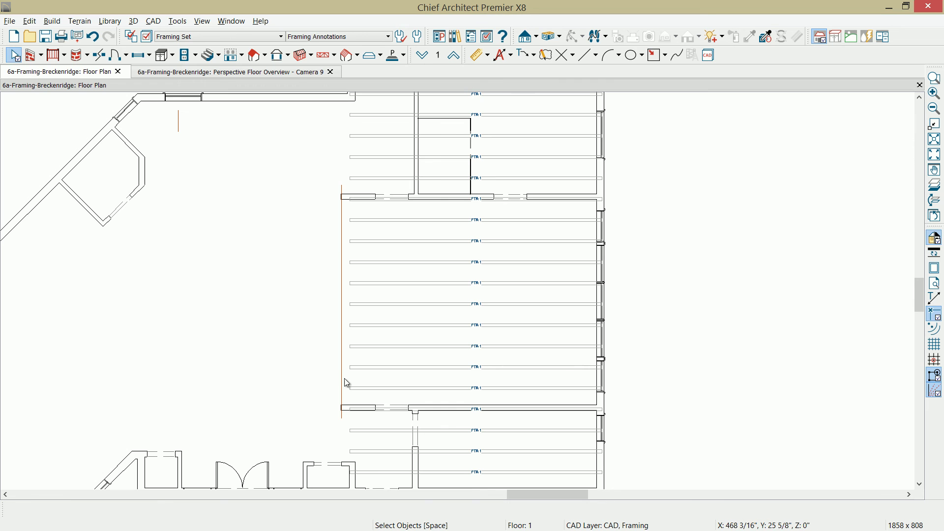
pyautogui.press('F9')
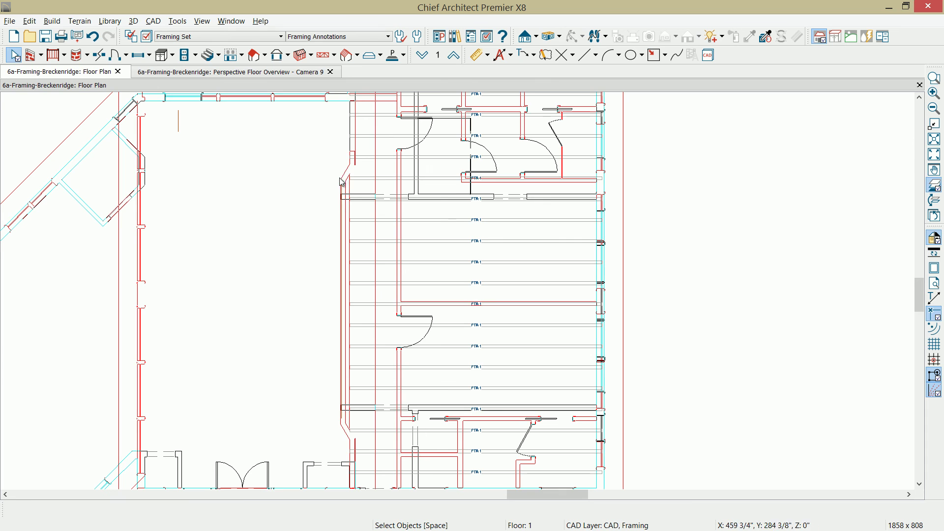
pyautogui.press('F9')
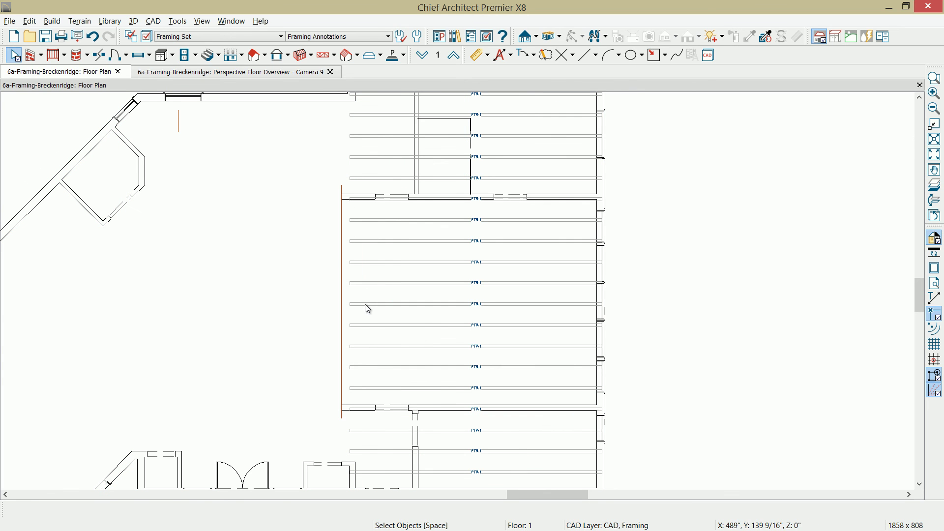
pyautogui.click(342, 255)
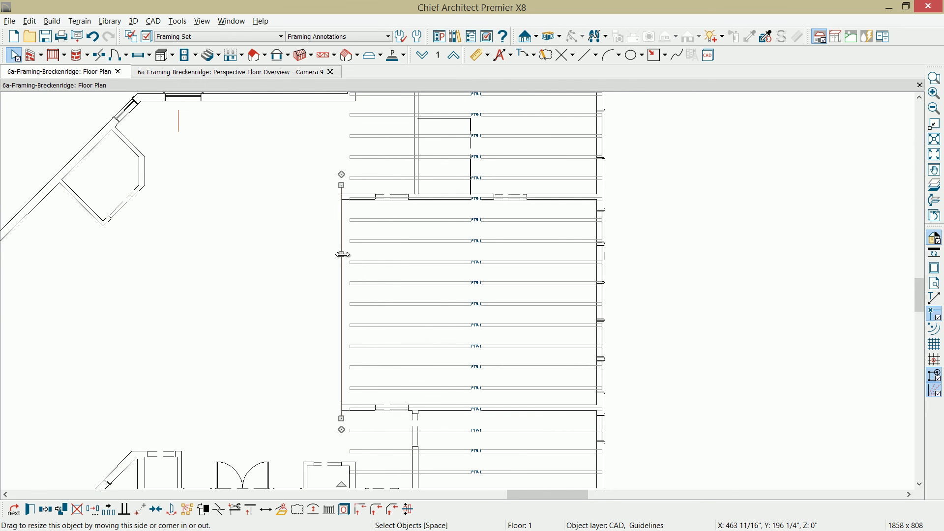
pyautogui.click(219, 516)
pyautogui.moveTo(360, 190); pyautogui.dragTo(358, 417)
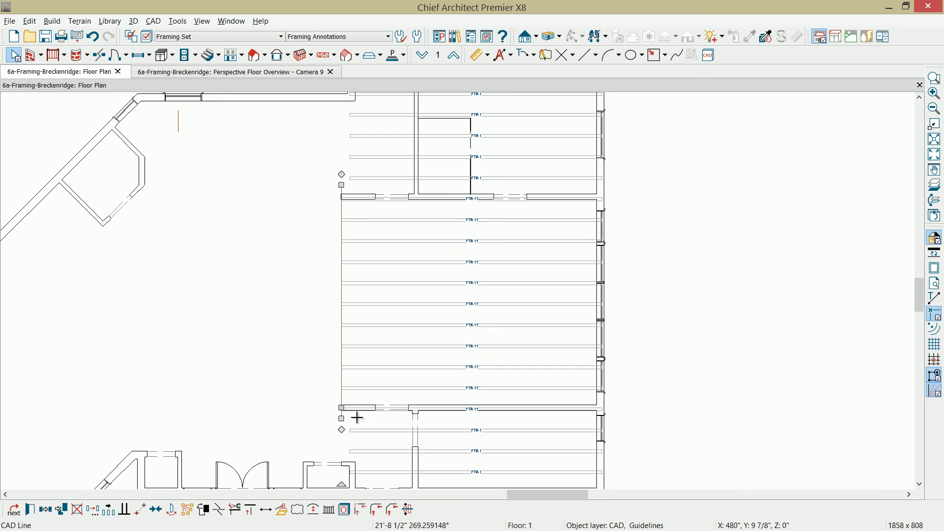
# - Inspect the floor 1 trusses in the 3D overview, going up to floor 2 and switching to a black-outlined rendering technique
pyautogui.click(287, 75)
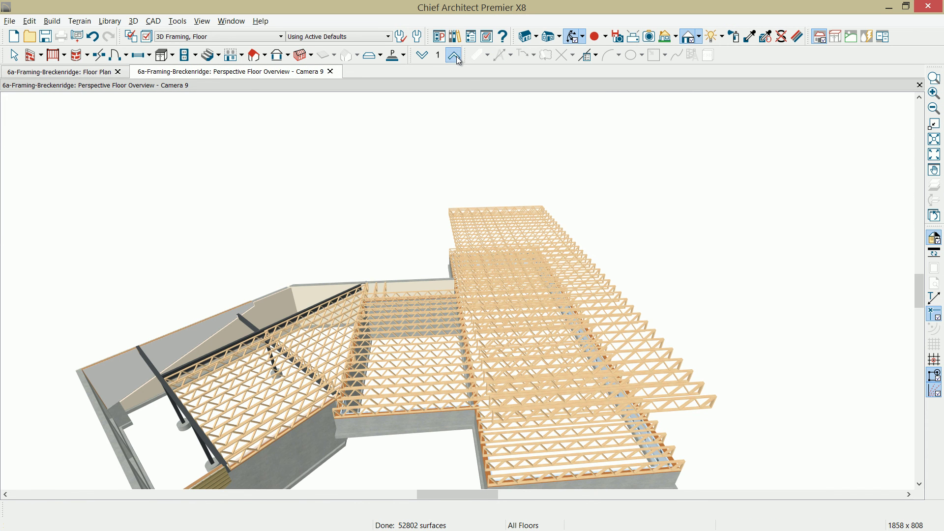
pyautogui.click(454, 55)
pyautogui.moveTo(559, 379); pyautogui.dragTo(573, 359, button='middle')
pyautogui.click(699, 36)
pyautogui.click(710, 67)
pyautogui.moveTo(534, 356)
pyautogui.mouseDown(button='middle')
pyautogui.moveTo(546, 355)
pyautogui.moveTo(540, 368)
pyautogui.mouseUp(button='middle')
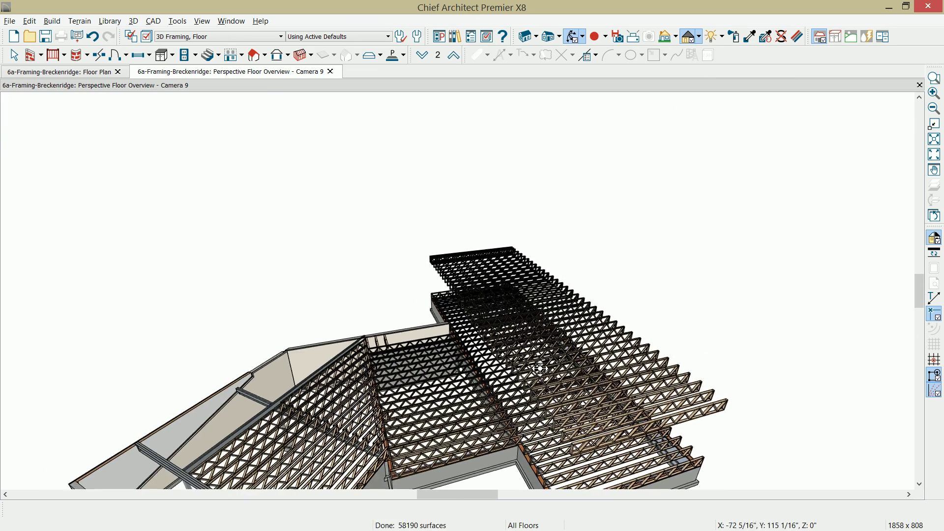